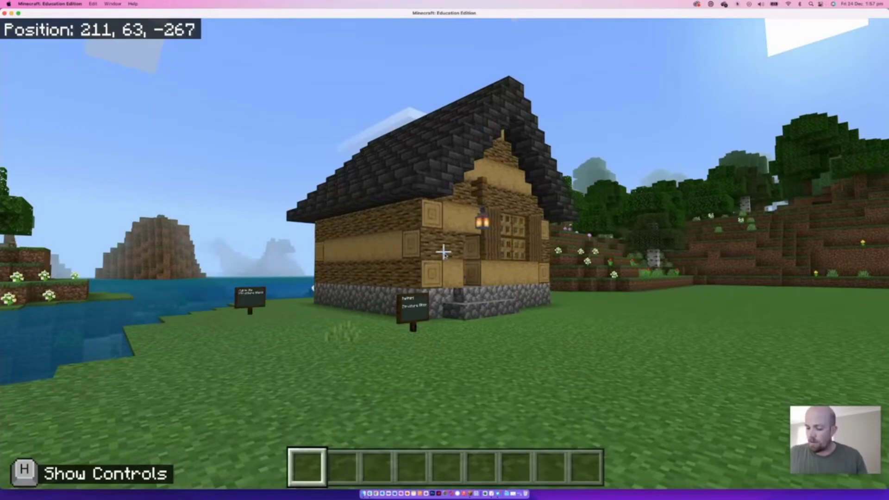
Run the command /give @s structure_block to give yourself one structure block.
{"action": "key", "text": "t"}
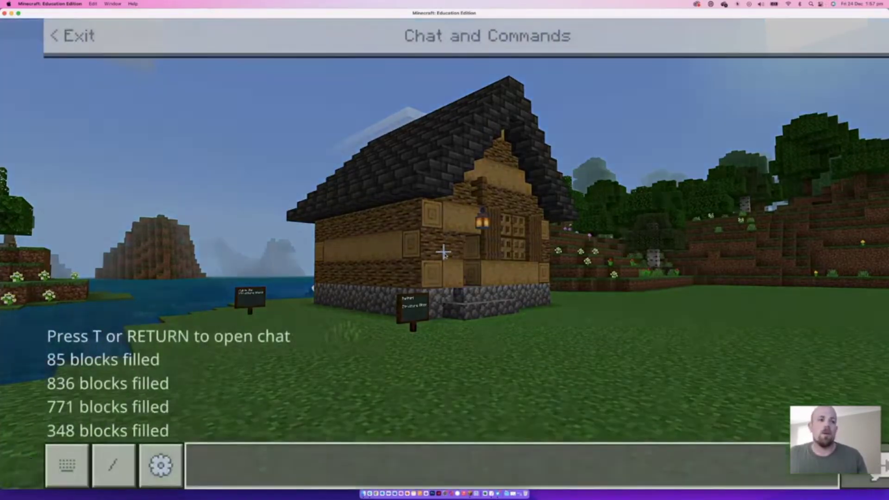
{"action": "type", "text": "/"}
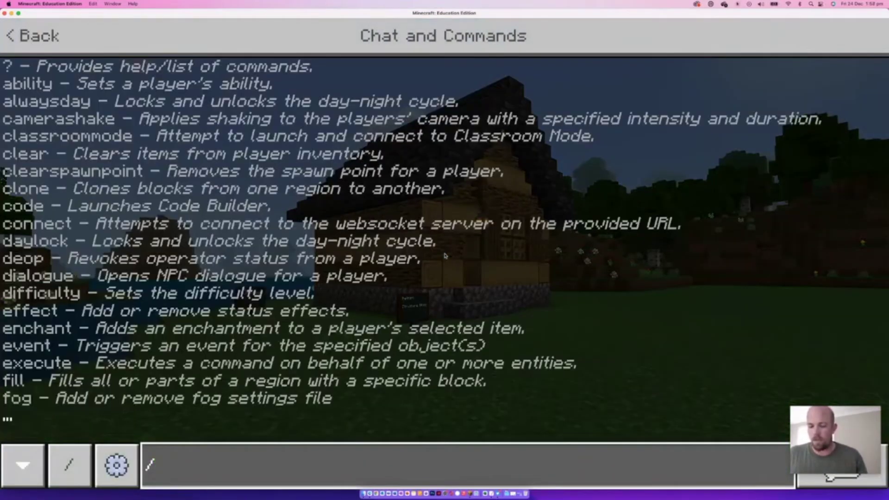
{"action": "type", "text": "give @"}
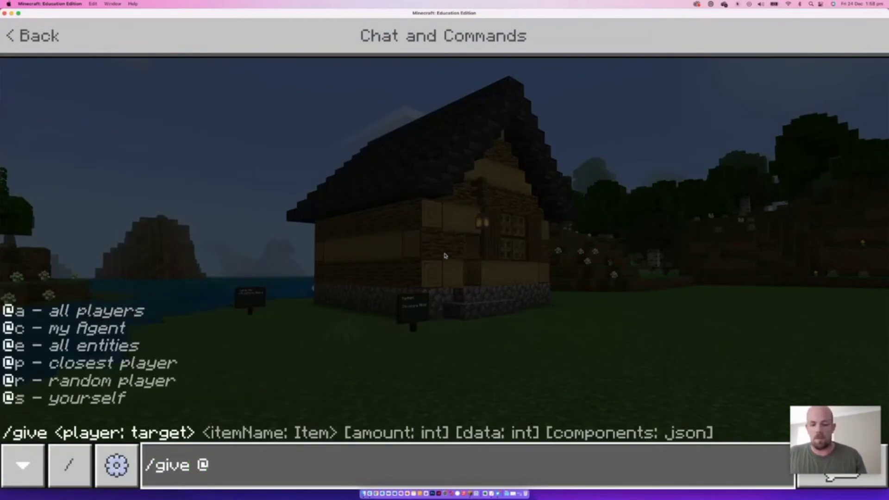
{"action": "type", "text": "s"}
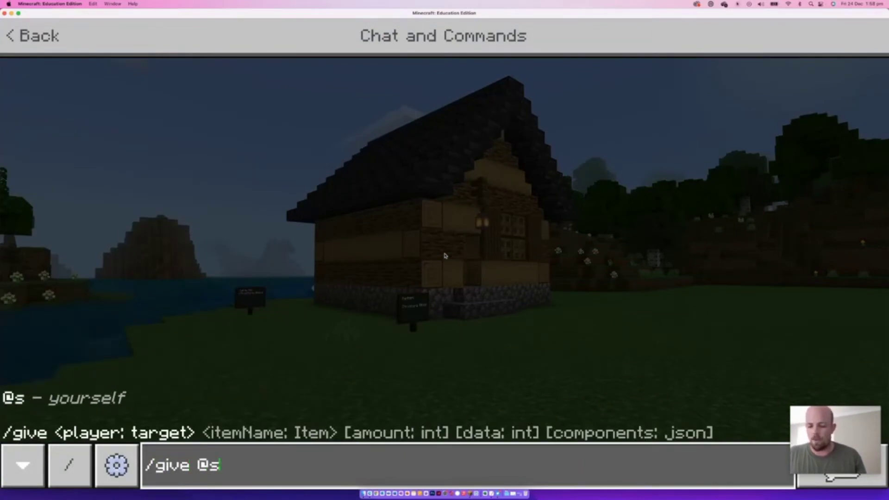
{"action": "type", "text": " struc"}
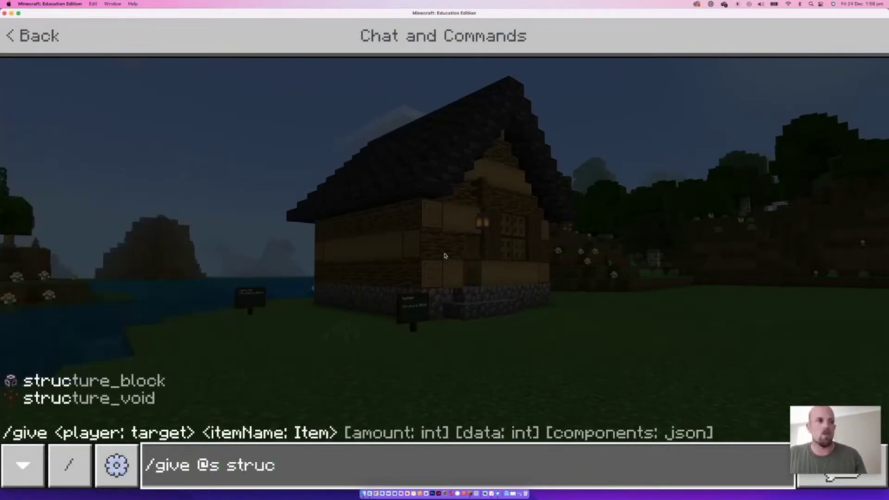
{"action": "key", "text": "Tab"}
{"action": "key", "text": "Return"}
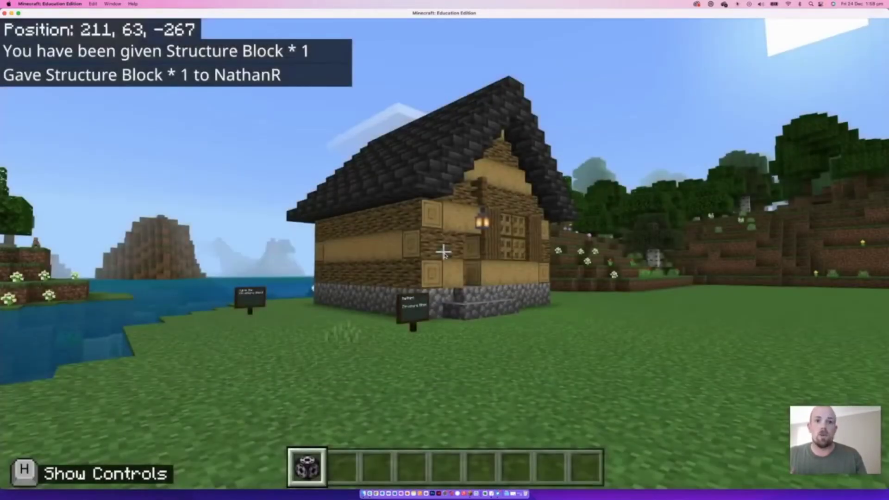
{"action": "key", "text": "w"}
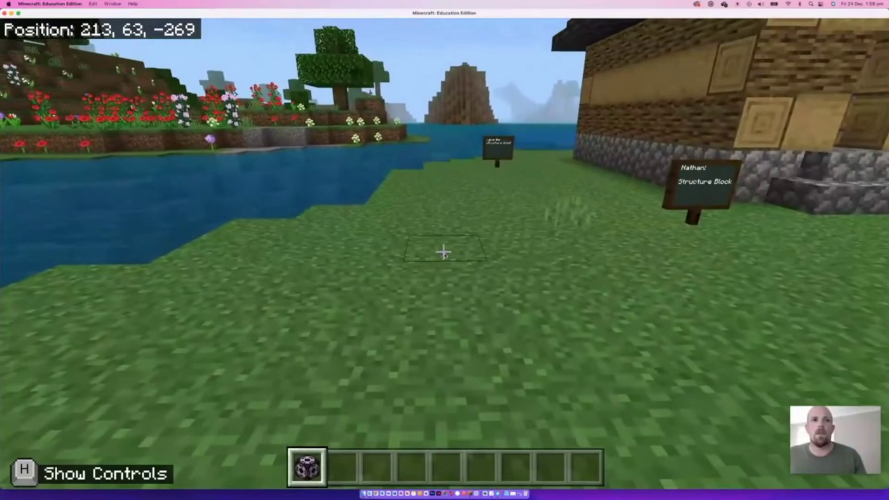
{"action": "right_click", "coordinate": [443, 252]}
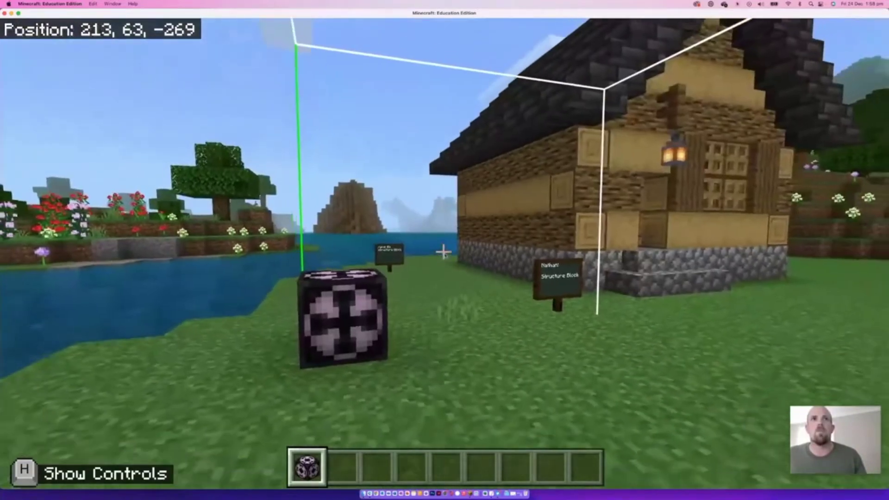
{"action": "key", "text": "s"}
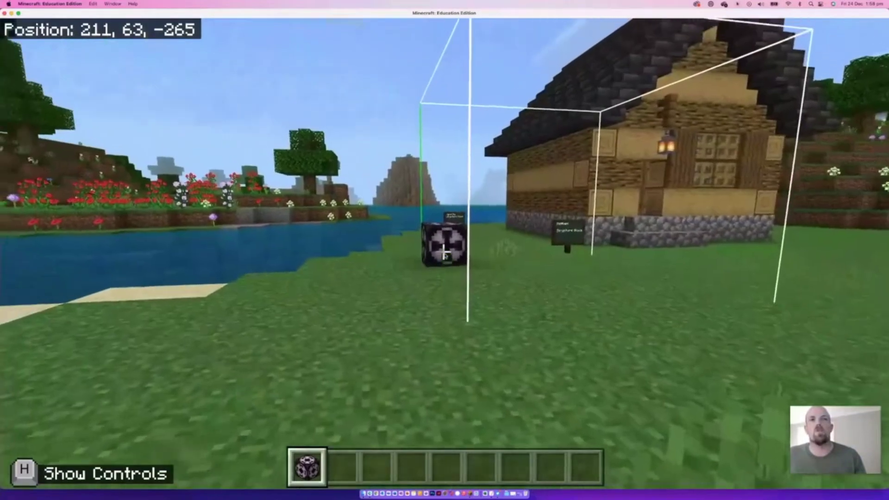
{"action": "key", "text": "w"}
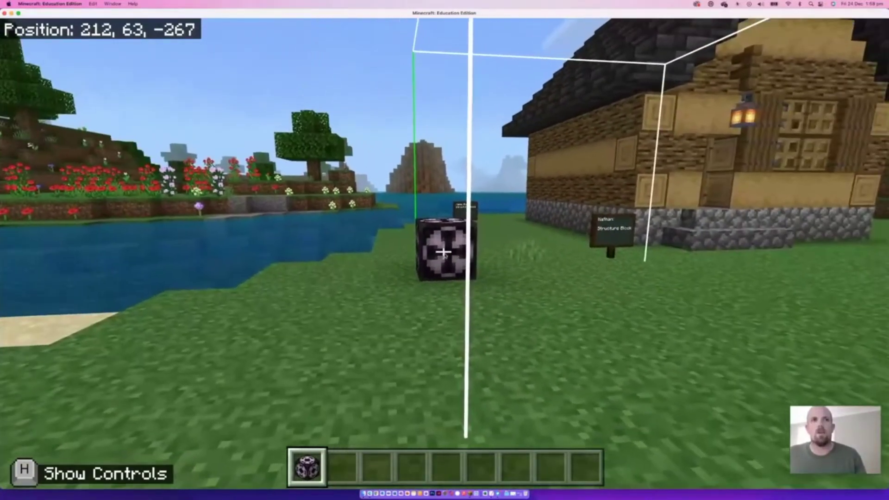
{"action": "key", "text": "w"}
{"action": "left_click", "coordinate": [443, 252]}
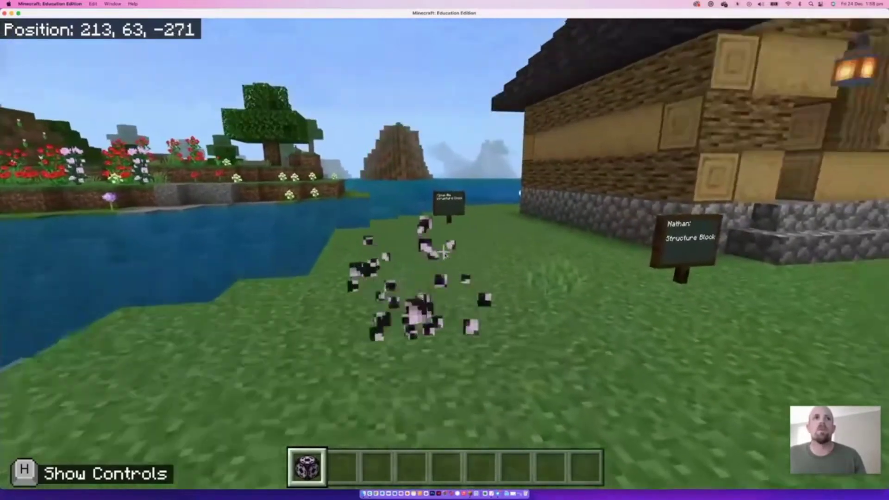
Place the structure block on the grass between the water and the house's rear corner, and open its settings.
{"action": "key", "text": "w"}
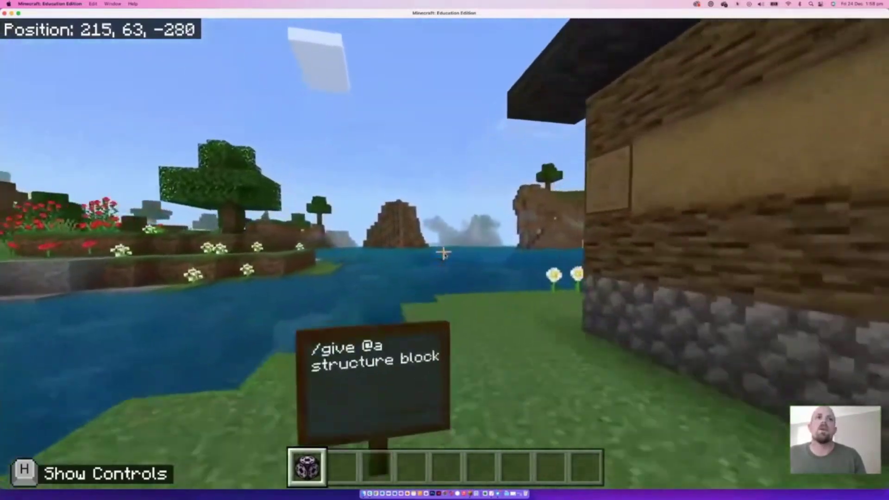
{"action": "key", "text": "w"}
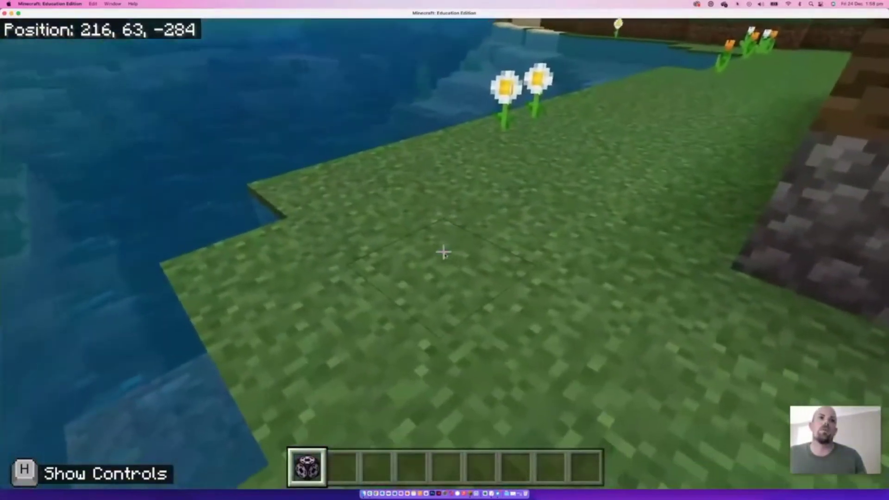
{"action": "right_click", "coordinate": [444, 253]}
{"action": "key", "text": "s"}
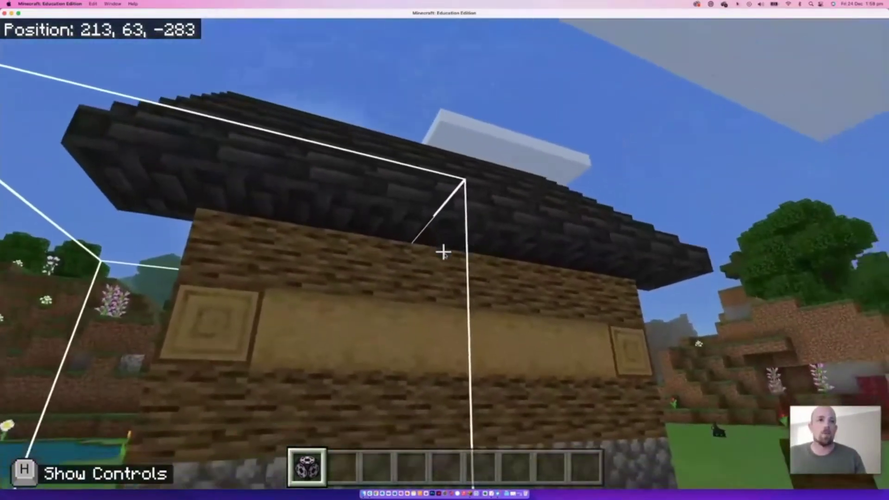
{"action": "key", "text": "w"}
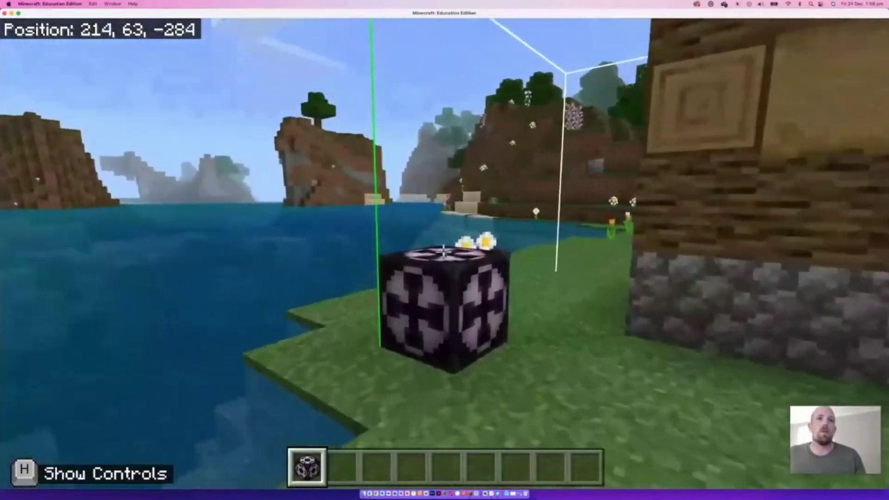
{"action": "right_click", "coordinate": [444, 253]}
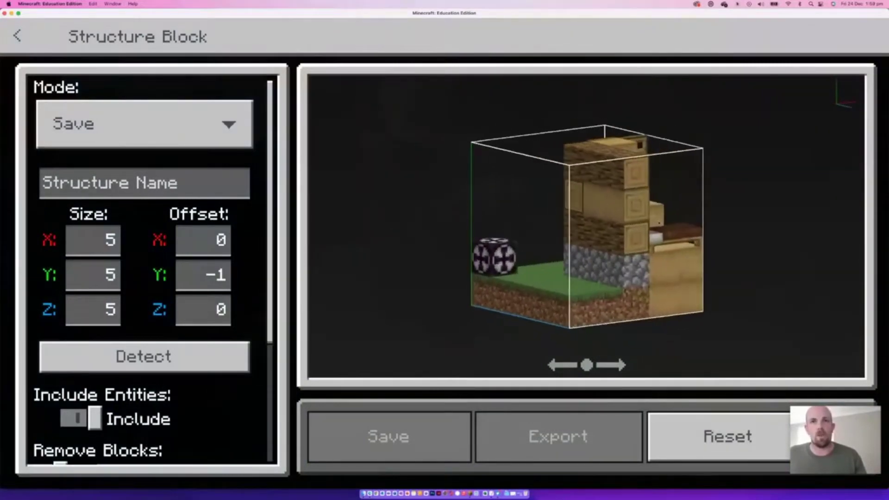
Set the structure block's X size to 10.
{"action": "left_click_drag", "start_coordinate": [581, 242], "coordinate": [702, 283]}
{"action": "left_click_drag", "start_coordinate": [641, 276], "coordinate": [594, 252]}
{"action": "left_click_drag", "start_coordinate": [564, 280], "coordinate": [655, 337]}
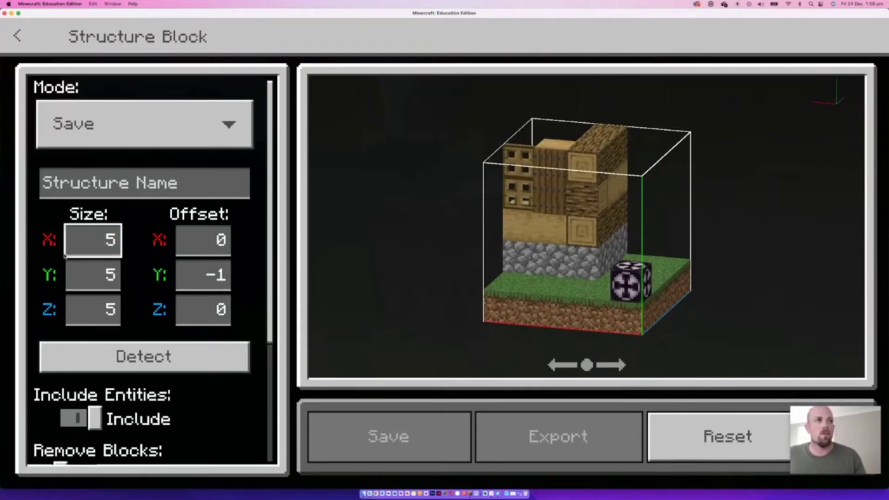
{"action": "left_click_drag", "start_coordinate": [597, 242], "coordinate": [583, 241]}
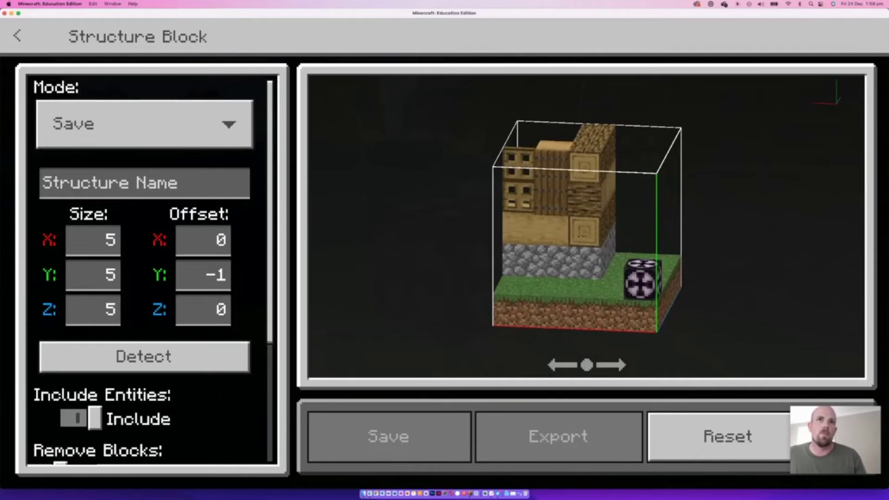
{"action": "left_click", "coordinate": [116, 240]}
{"action": "key", "text": "BackSpace"}
{"action": "type", "text": "10"}
{"action": "left_click", "coordinate": [84, 273]}
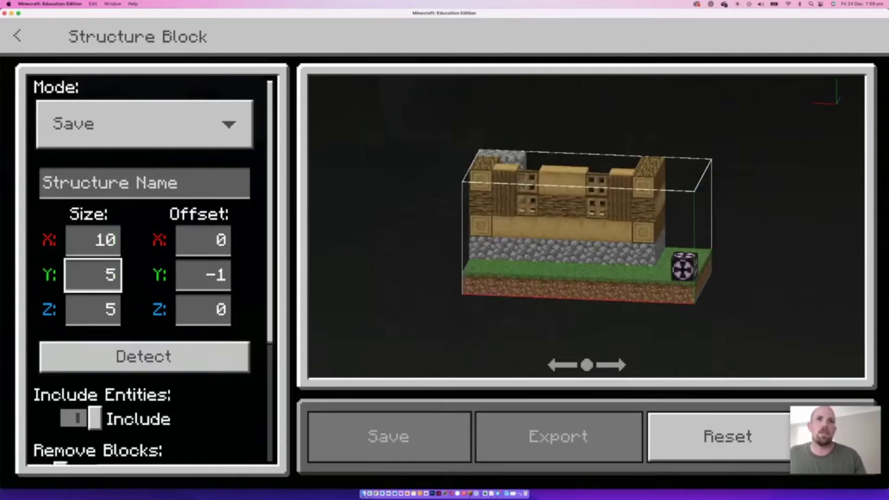
Set the structure block's X offset to 2 to shift the capture area along the house.
{"action": "left_click_drag", "start_coordinate": [547, 257], "coordinate": [597, 246]}
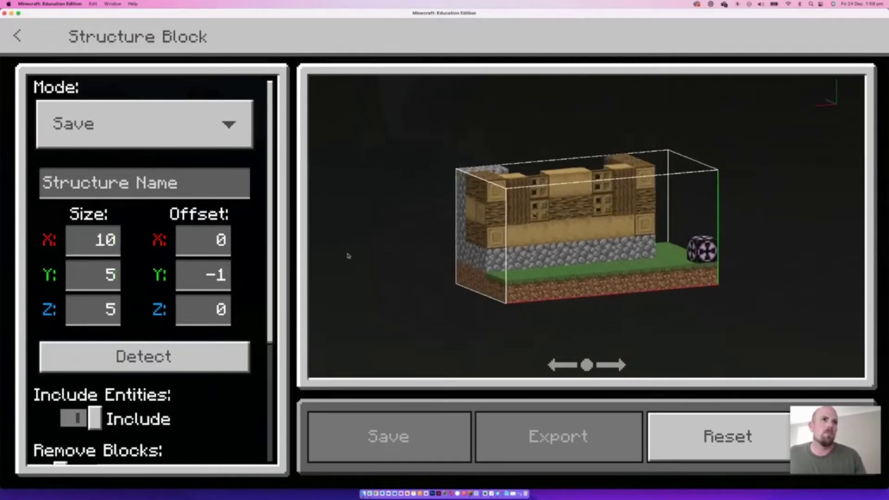
{"action": "left_click_drag", "start_coordinate": [615, 224], "coordinate": [517, 227]}
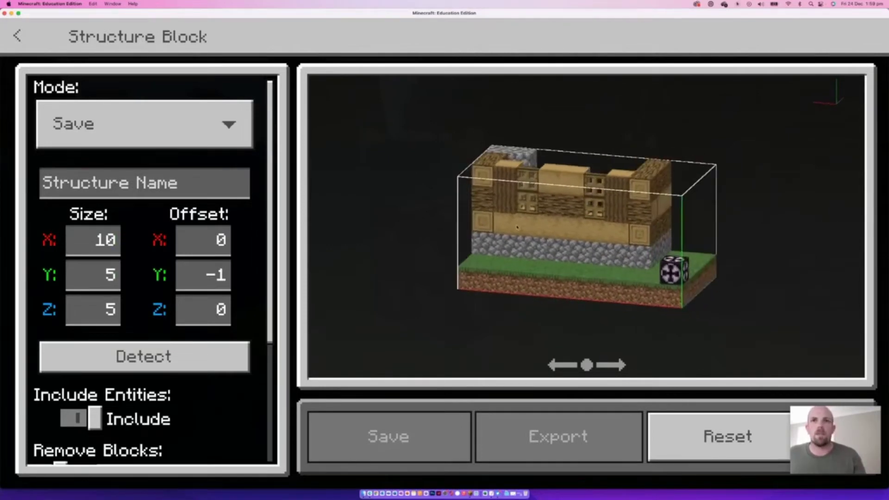
{"action": "left_click_drag", "start_coordinate": [700, 264], "coordinate": [727, 273]}
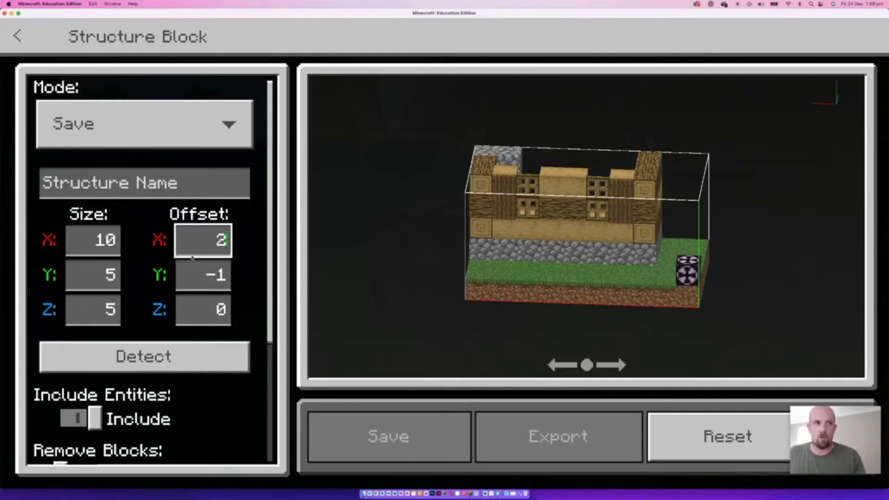
{"action": "key", "text": "Tab"}
{"action": "left_click_drag", "start_coordinate": [606, 267], "coordinate": [541, 253]}
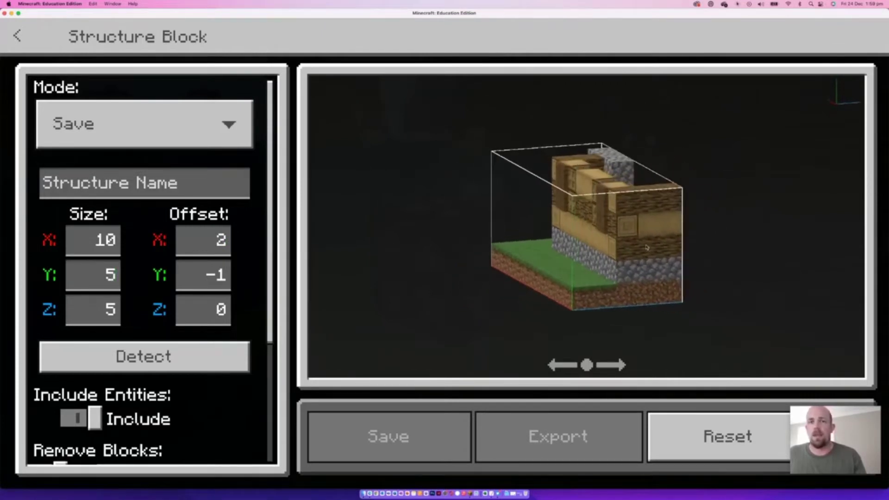
Set the structure block's Z size to 10.
{"action": "left_click_drag", "start_coordinate": [674, 250], "coordinate": [601, 233]}
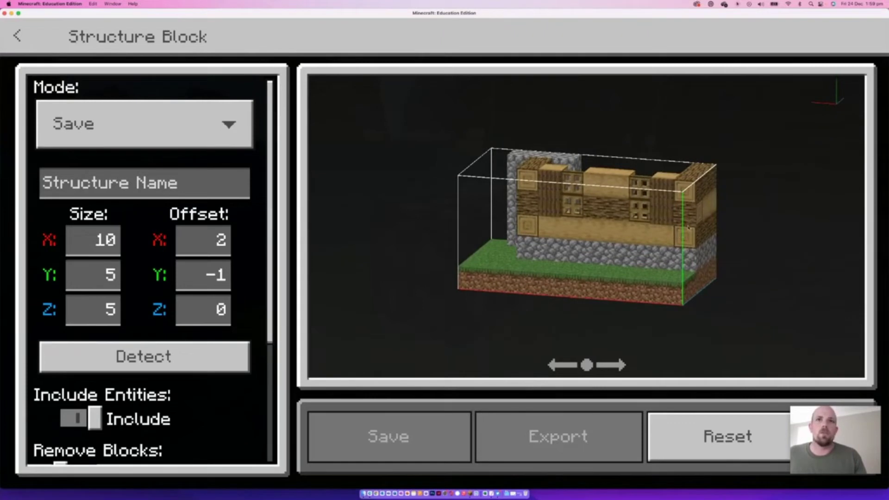
{"action": "left_click_drag", "start_coordinate": [692, 233], "coordinate": [618, 285]}
{"action": "left_click", "coordinate": [95, 309]}
{"action": "key", "text": "BackSpace"}
{"action": "type", "text": "10"}
{"action": "left_click", "coordinate": [206, 313]}
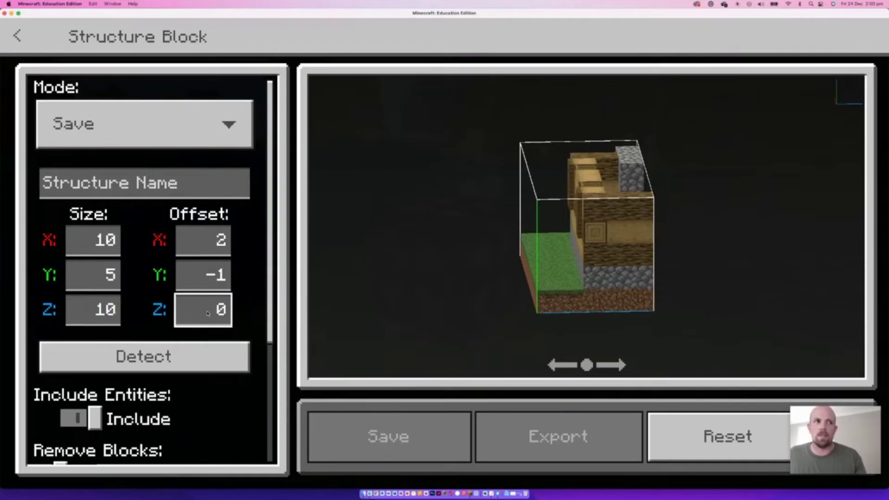
Set the structure block's Y size to 10 so the capture area extends over the roof.
{"action": "left_click_drag", "start_coordinate": [515, 269], "coordinate": [329, 162]}
{"action": "left_click_drag", "start_coordinate": [674, 213], "coordinate": [551, 298]}
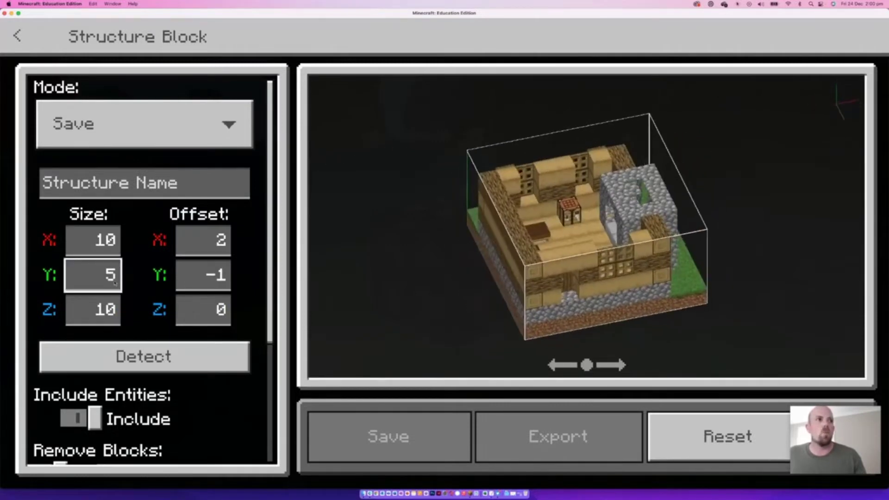
{"action": "left_click", "coordinate": [116, 278]}
{"action": "key", "text": "BackSpace"}
{"action": "type", "text": "10"}
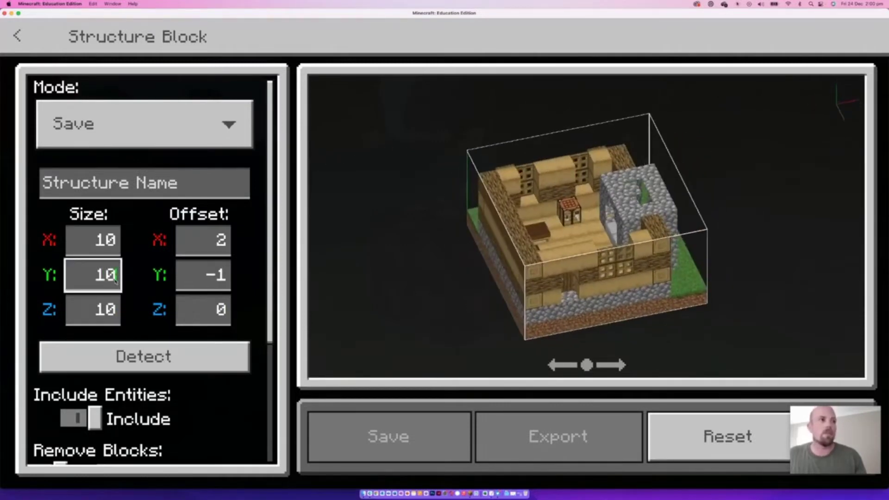
{"action": "left_click", "coordinate": [229, 314]}
Set the structure block's Z offset to 1.
{"action": "left_click_drag", "start_coordinate": [583, 276], "coordinate": [455, 241]}
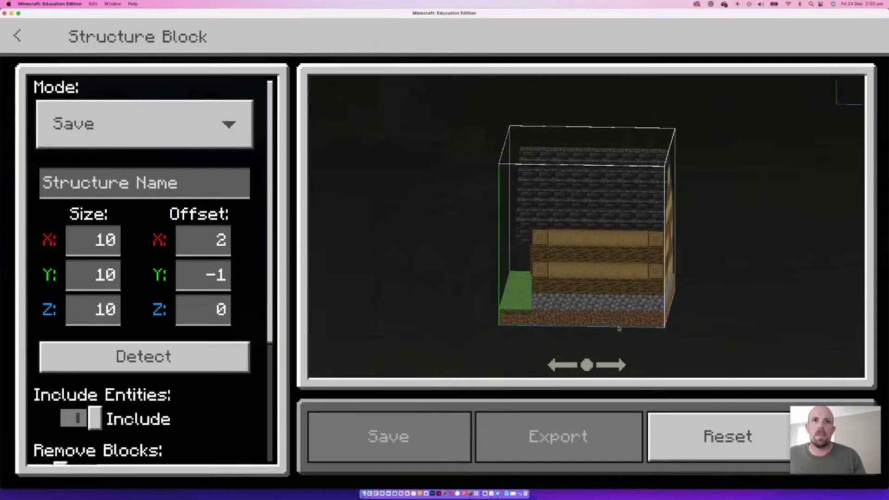
{"action": "left_click_drag", "start_coordinate": [554, 309], "coordinate": [562, 311]}
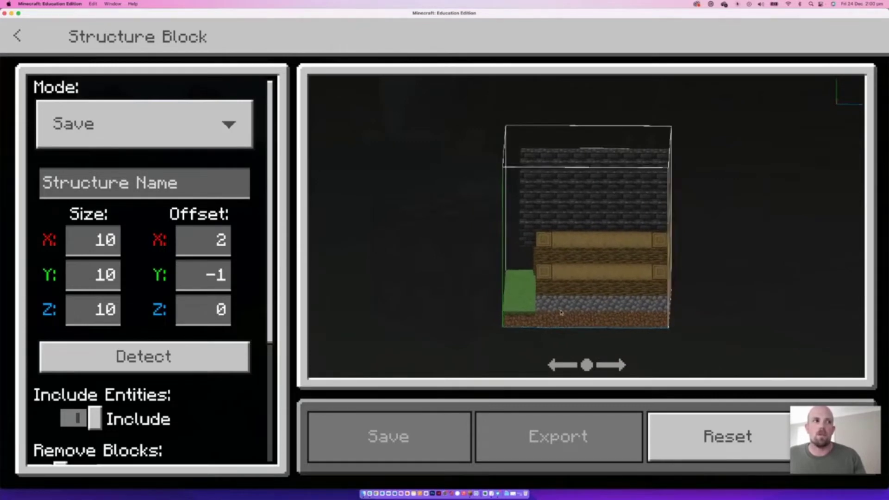
{"action": "left_click", "coordinate": [222, 310]}
{"action": "key", "text": "BackSpace"}
{"action": "type", "text": "1"}
{"action": "key", "text": "Return"}
Set the structure block's X offset to 1 and check the captured house from all sides.
{"action": "left_click_drag", "start_coordinate": [559, 219], "coordinate": [591, 250]}
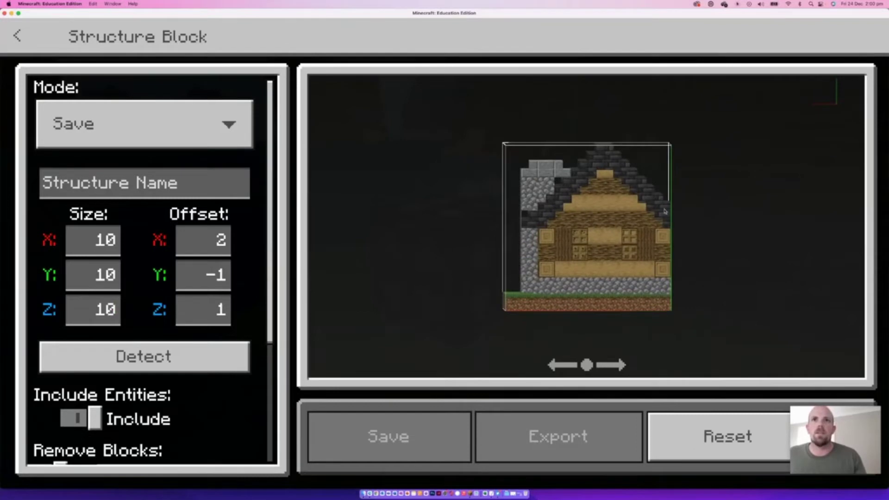
{"action": "left_click_drag", "start_coordinate": [747, 215], "coordinate": [609, 218]}
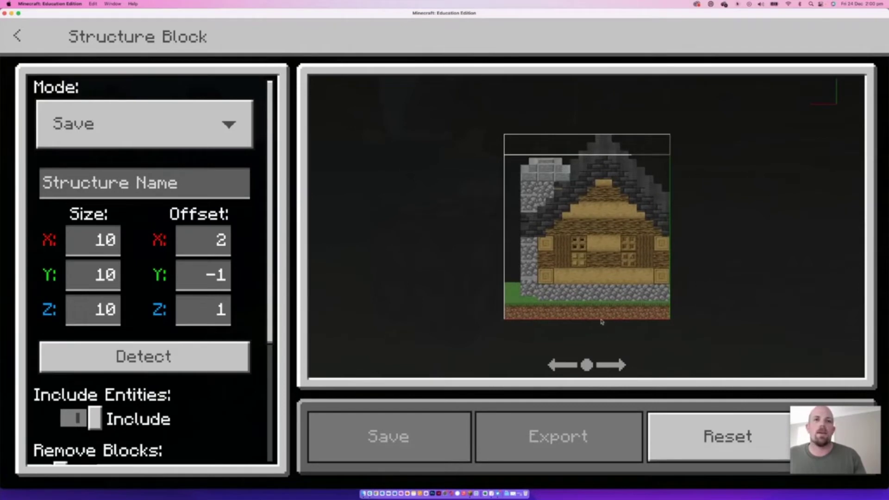
{"action": "left_click", "coordinate": [229, 244]}
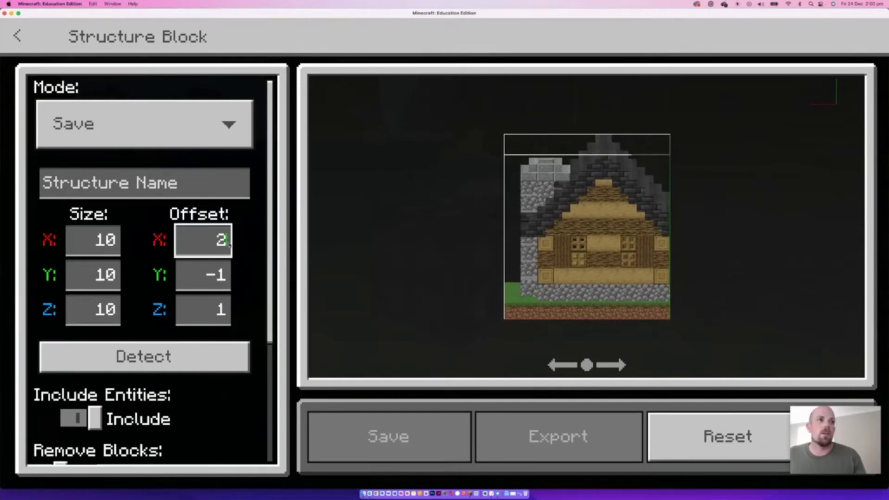
{"action": "key", "text": "BackSpace"}
{"action": "type", "text": "1"}
{"action": "left_click", "coordinate": [218, 275]}
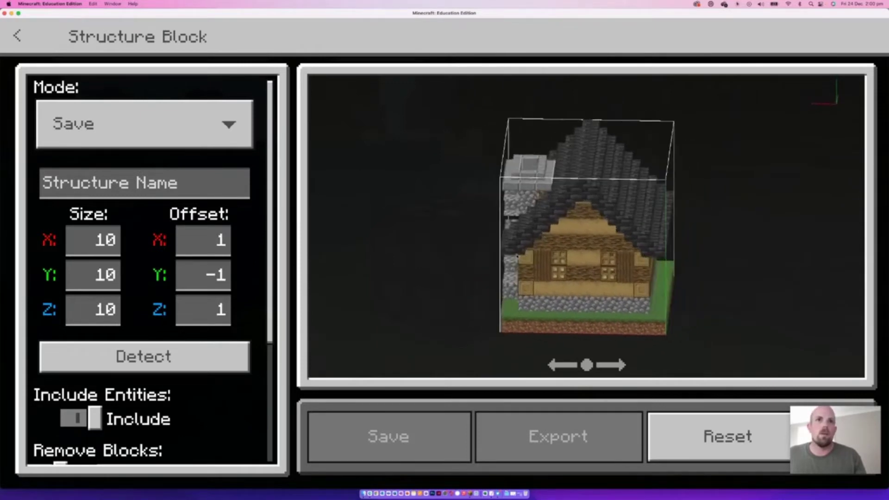
{"action": "left_click_drag", "start_coordinate": [646, 219], "coordinate": [486, 221]}
{"action": "left_click_drag", "start_coordinate": [686, 225], "coordinate": [514, 221]}
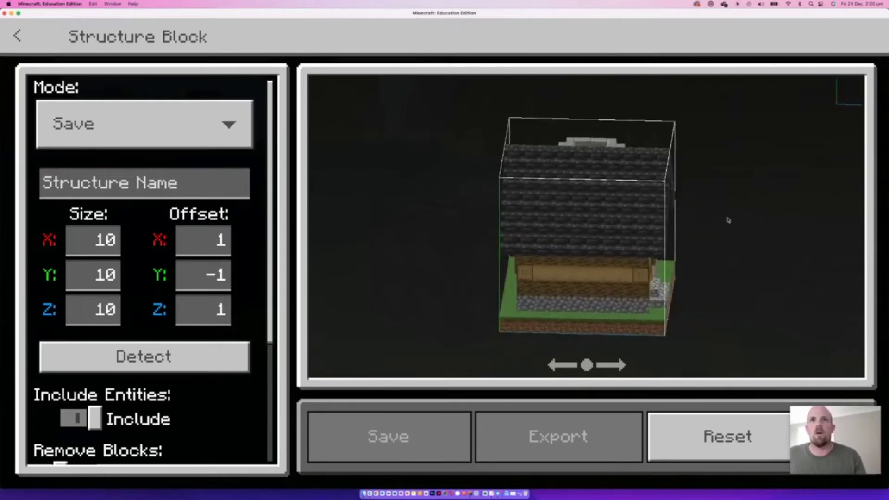
{"action": "left_click_drag", "start_coordinate": [729, 221], "coordinate": [565, 221]}
{"action": "left_click_drag", "start_coordinate": [672, 220], "coordinate": [504, 208]}
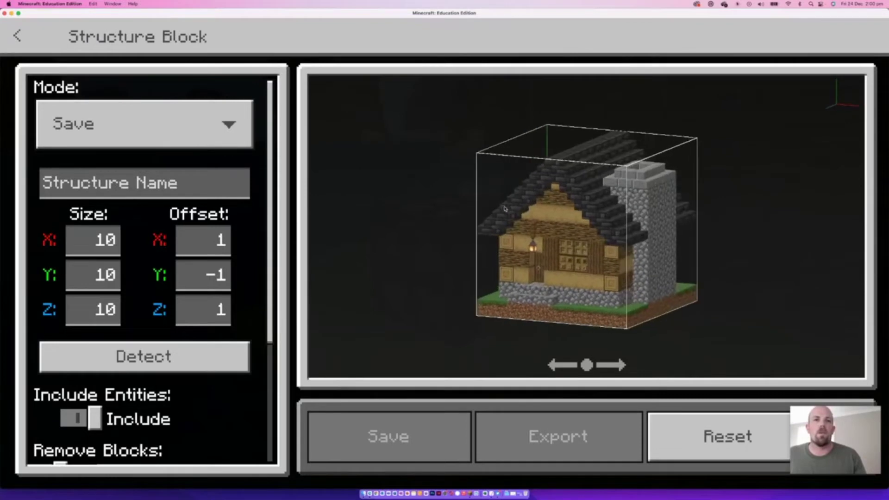
Set the structure block's Y offset to 0 so the capture area leaves out the ground layer under the house.
{"action": "left_click_drag", "start_coordinate": [585, 275], "coordinate": [550, 313]}
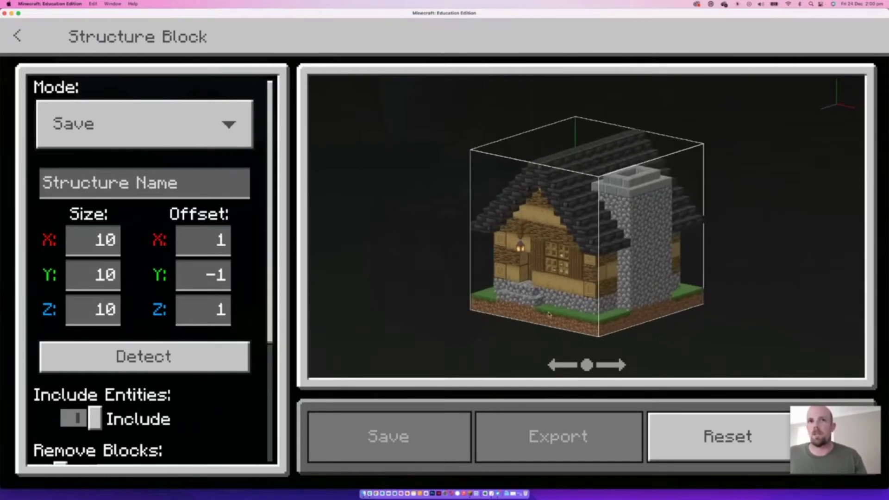
{"action": "left_click_drag", "start_coordinate": [667, 308], "coordinate": [607, 312]}
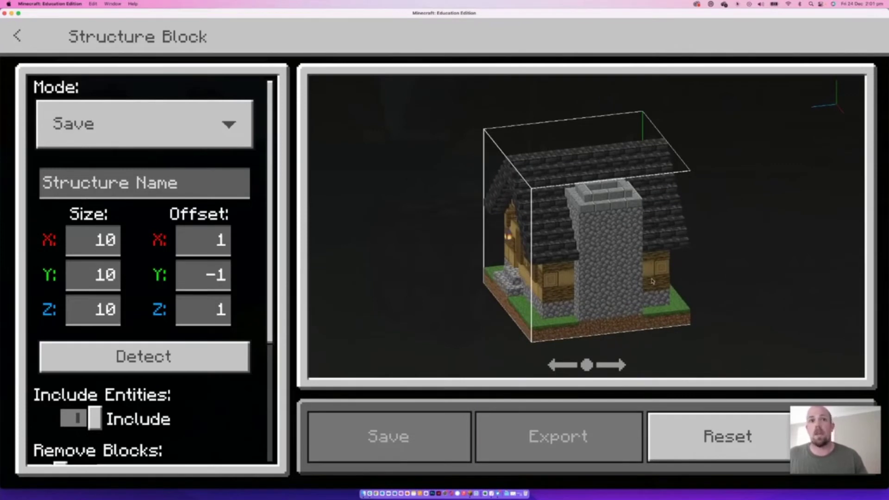
{"action": "left_click", "coordinate": [226, 276]}
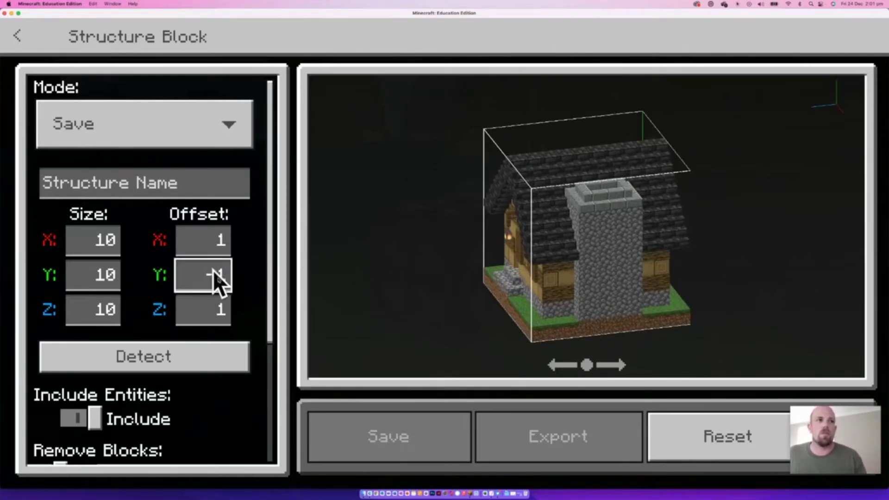
{"action": "key", "text": "BackSpace"}
{"action": "type", "text": "0"}
{"action": "left_click", "coordinate": [240, 273]}
{"action": "left_click_drag", "start_coordinate": [669, 303], "coordinate": [699, 292]}
{"action": "mouse_move", "coordinate": [641, 289]}
{"action": "left_mouse_down"}
{"action": "mouse_move", "coordinate": [645, 257]}
{"action": "mouse_move", "coordinate": [637, 274]}
{"action": "left_mouse_up"}
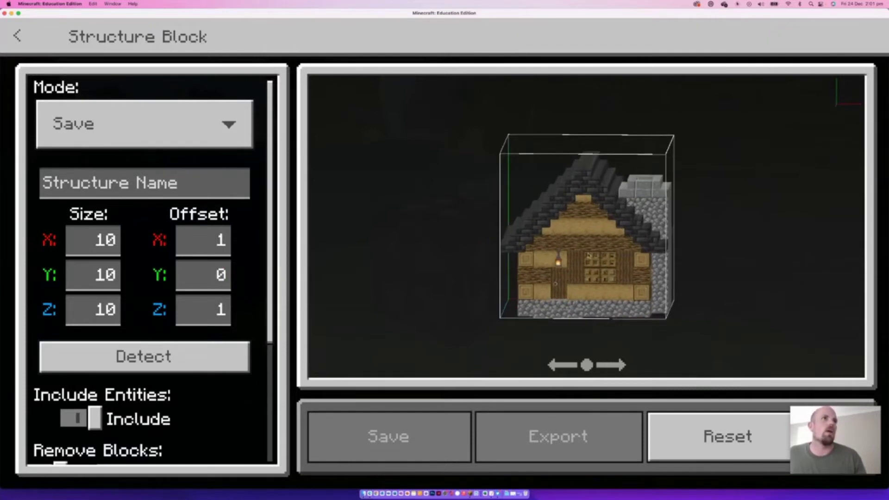
{"action": "left_click_drag", "start_coordinate": [589, 256], "coordinate": [601, 254]}
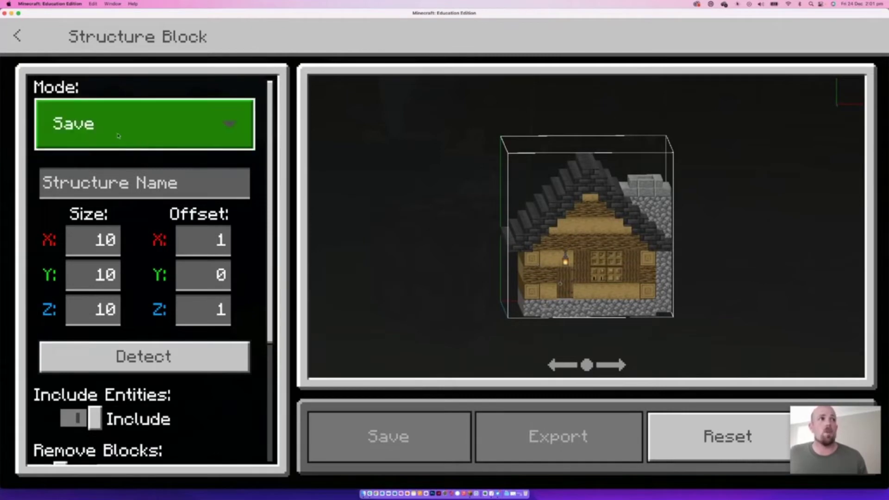
Try the structure block's 3D Export mode and return it to Save mode.
{"action": "left_click", "coordinate": [90, 124]}
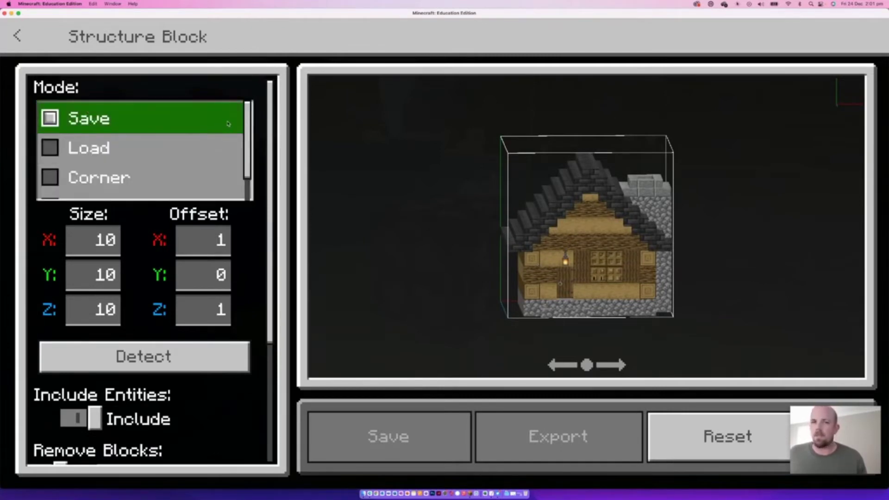
{"action": "scroll", "coordinate": [147, 181], "scroll_direction": "down", "scroll_amount": 1}
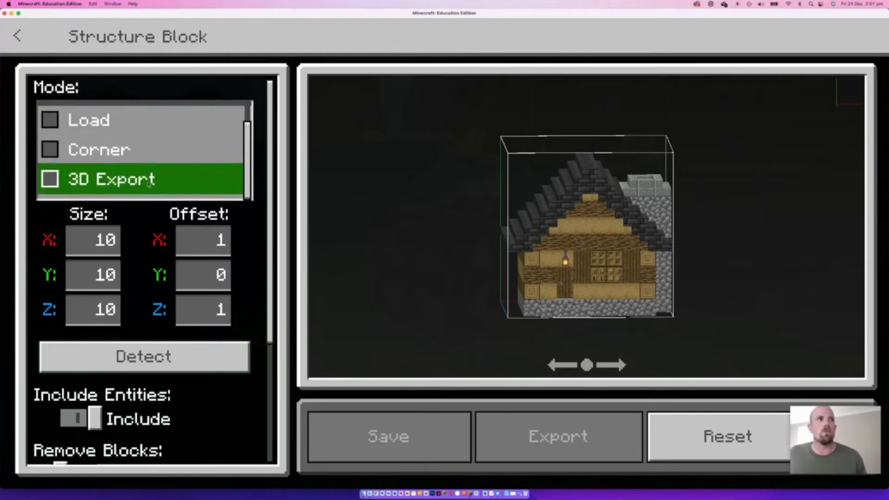
{"action": "left_click", "coordinate": [146, 183]}
{"action": "left_click", "coordinate": [82, 143]}
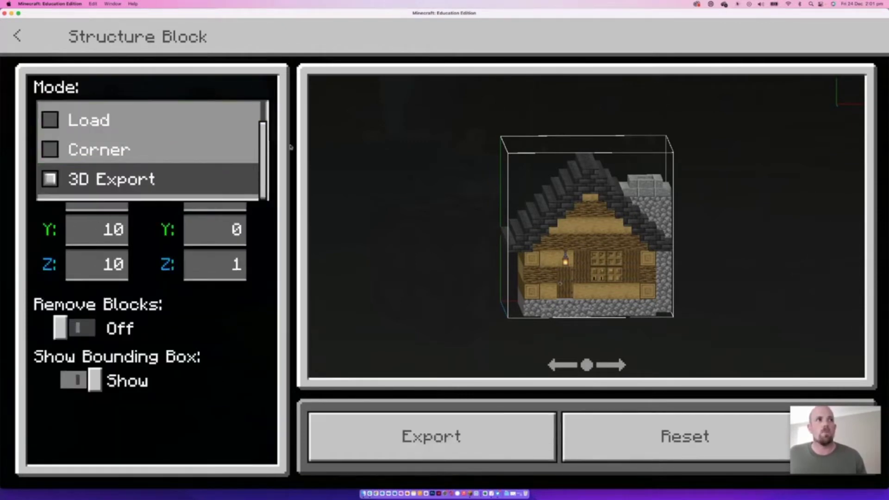
{"action": "scroll", "coordinate": [153, 148], "scroll_direction": "up", "scroll_amount": 1}
{"action": "left_click", "coordinate": [121, 120]}
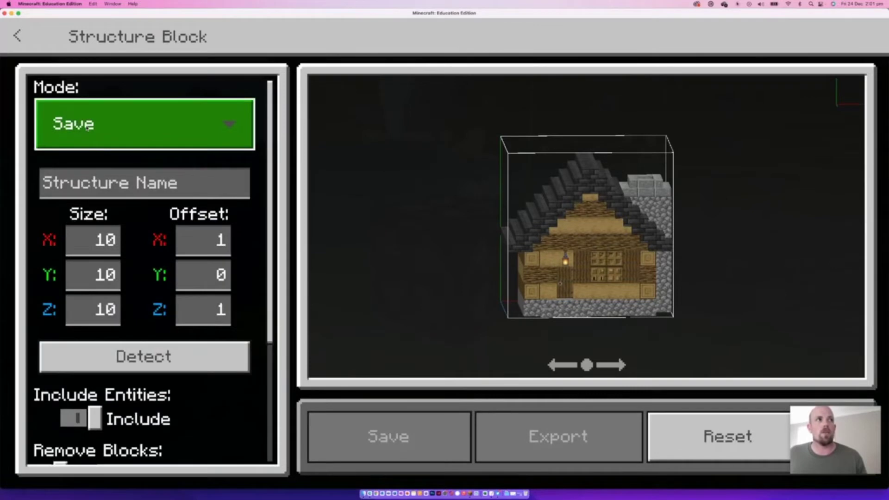
Name the structure Log House, save it and close the structure block settings.
{"action": "left_click", "coordinate": [124, 184]}
{"action": "type", "text": "Log House"}
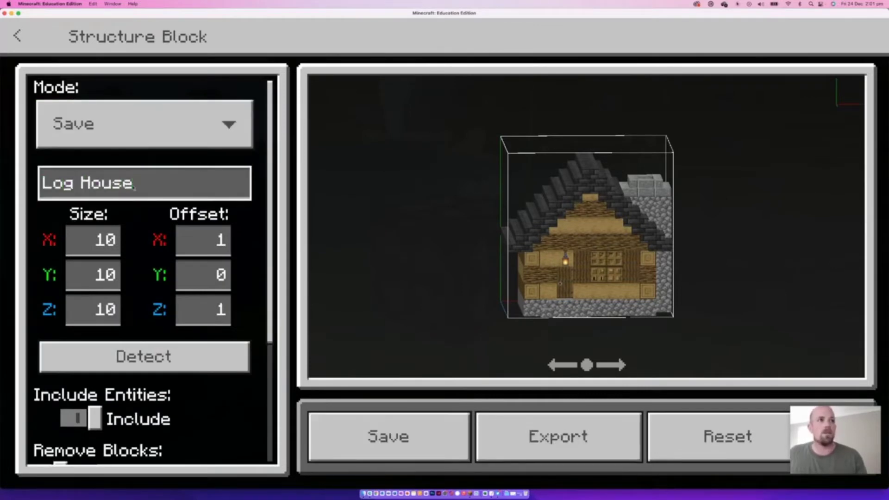
{"action": "left_click", "coordinate": [250, 242]}
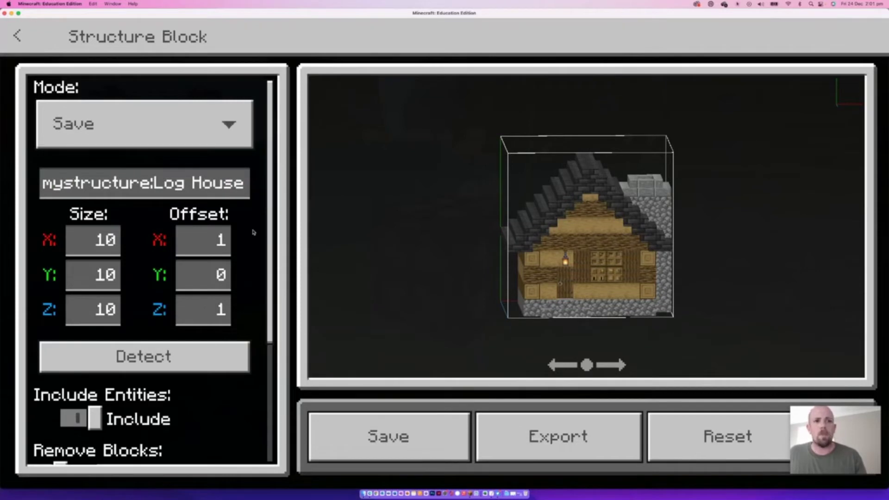
{"action": "left_click", "coordinate": [402, 445]}
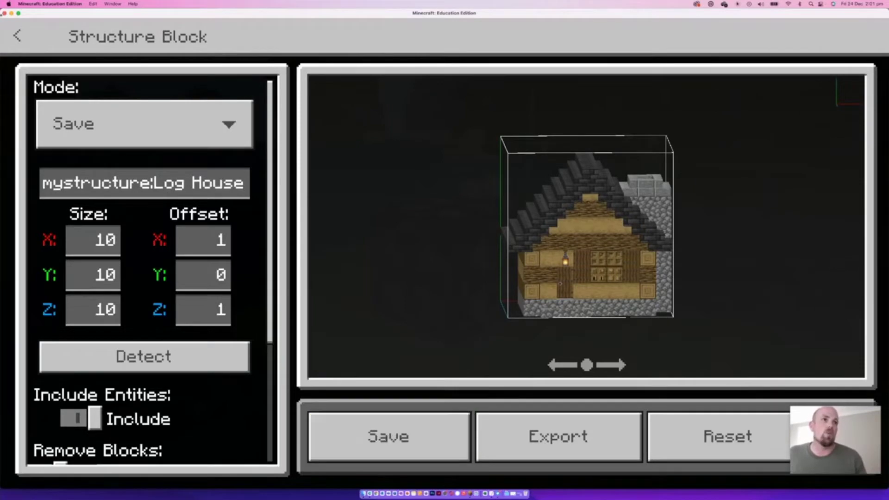
{"action": "left_click", "coordinate": [17, 36]}
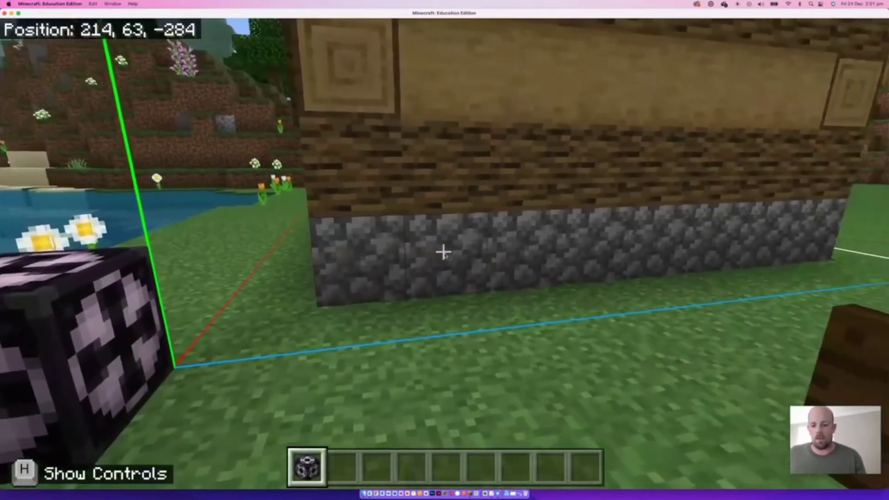
Place a second structure block on the open grass beside the house, outside the captured area.
{"action": "key", "text": "w"}
{"action": "key", "text": "w"}
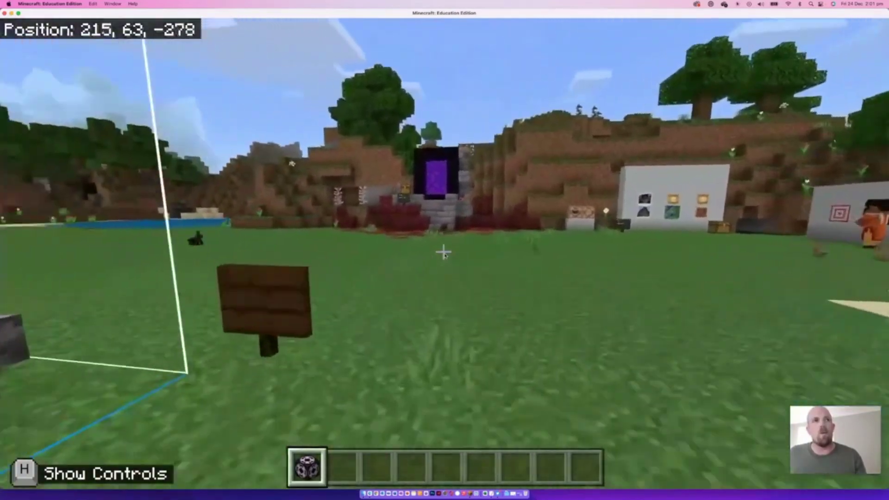
{"action": "key", "text": "w"}
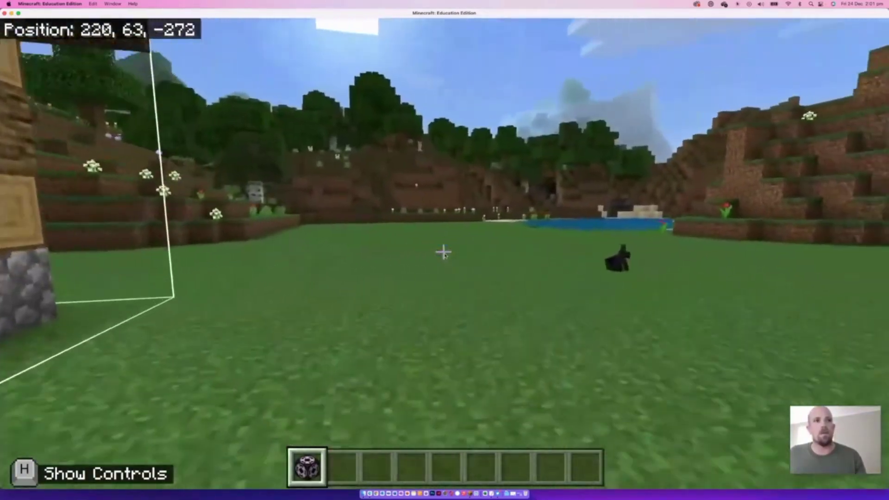
{"action": "key", "text": "s"}
{"action": "key", "text": "s"}
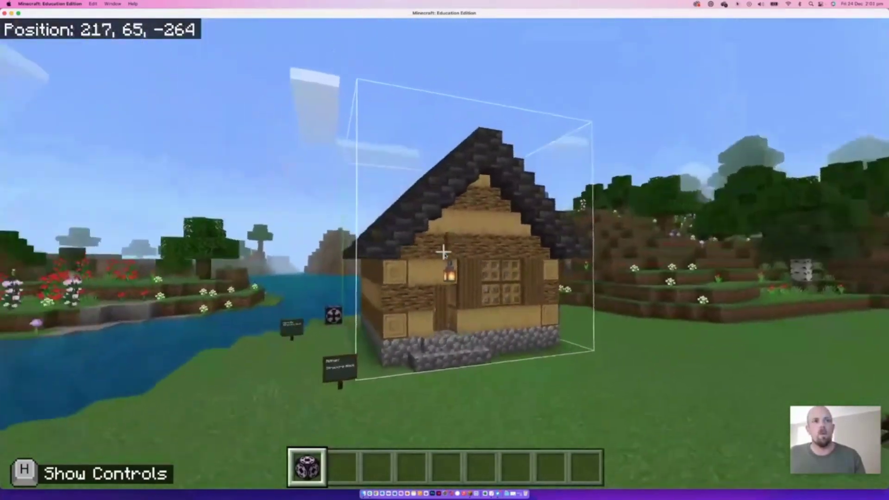
{"action": "key", "text": "space"}
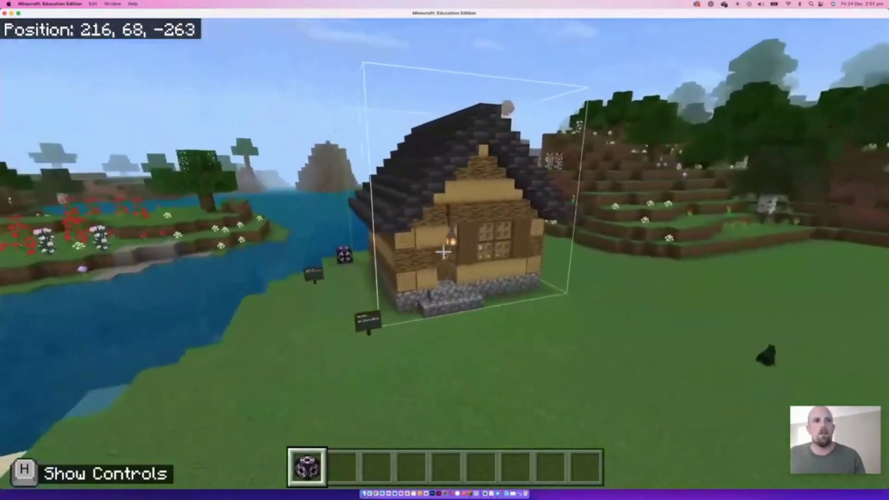
{"action": "key", "text": "w"}
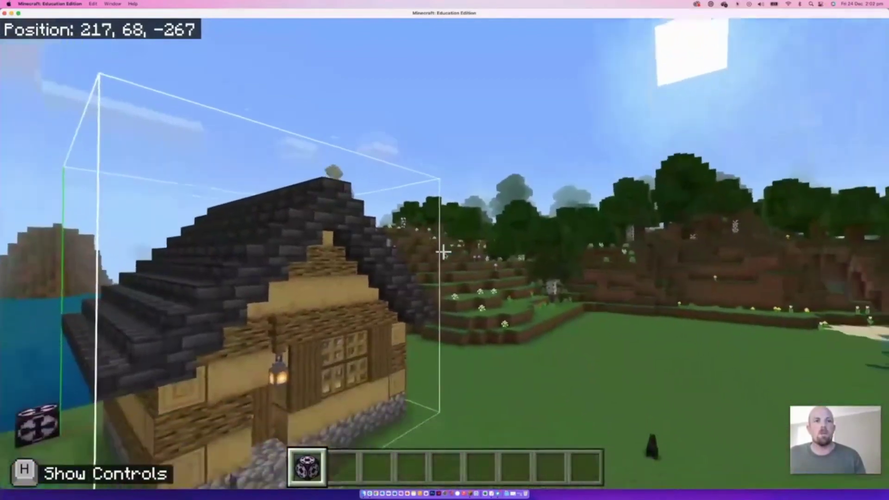
{"action": "key", "text": "s"}
{"action": "key", "text": "w"}
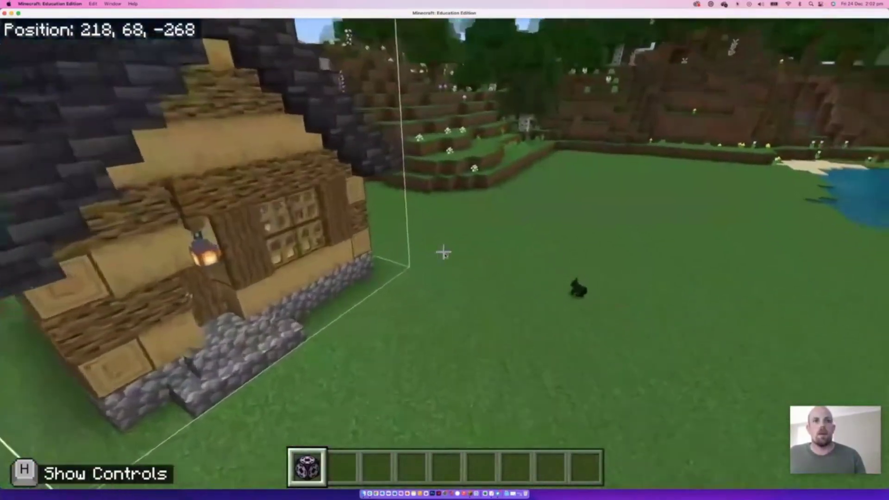
{"action": "key", "text": "w"}
{"action": "key", "text": "shift"}
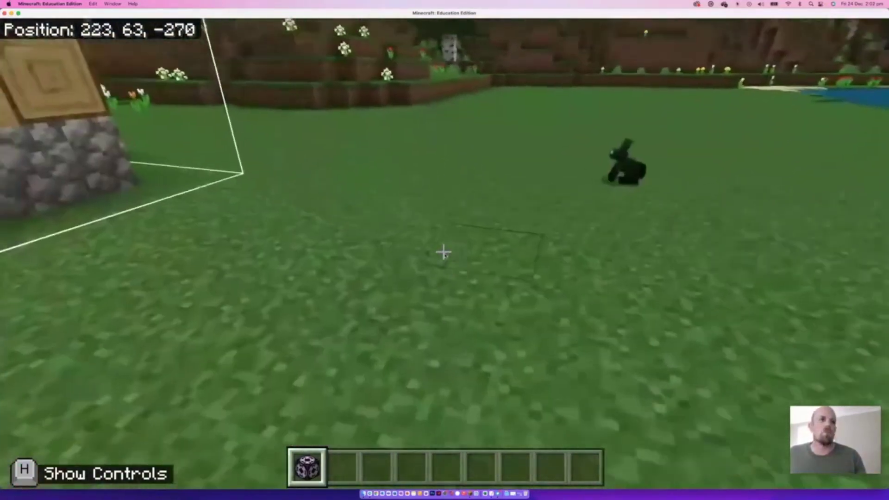
{"action": "key", "text": "w"}
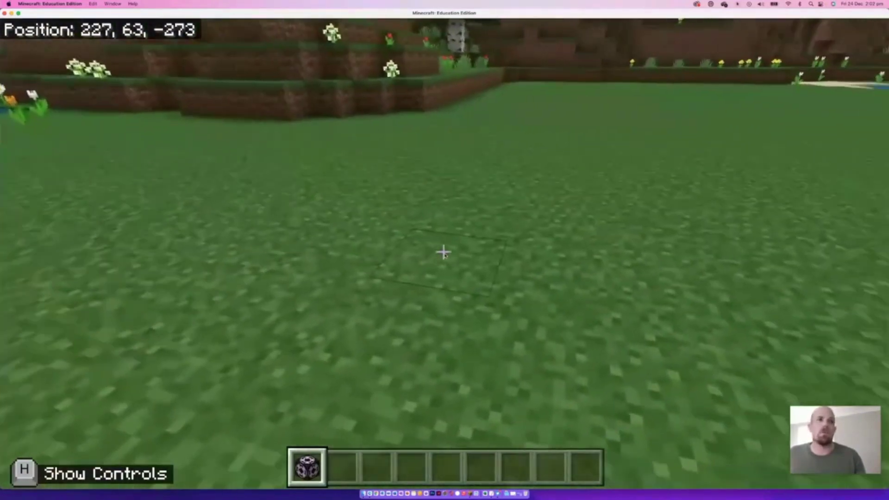
{"action": "right_click", "coordinate": [443, 253]}
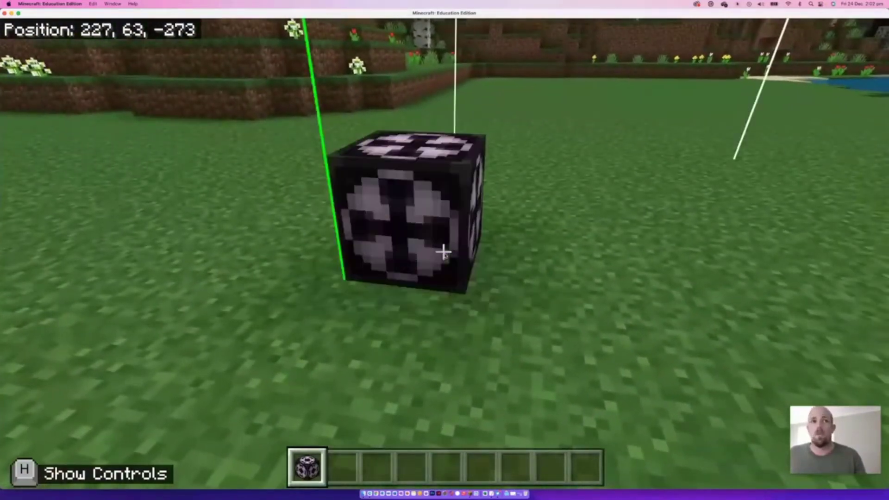
Open the new structure block's settings and switch its mode to Load.
{"action": "key", "text": "s"}
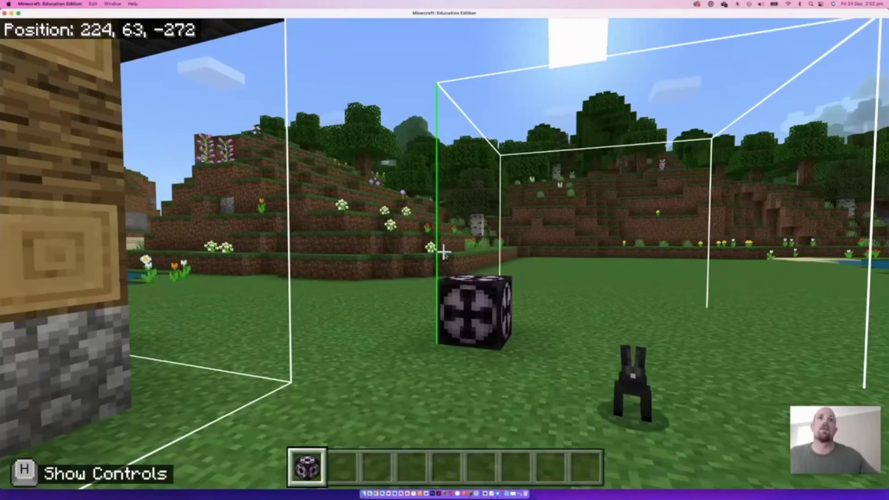
{"action": "key", "text": "w"}
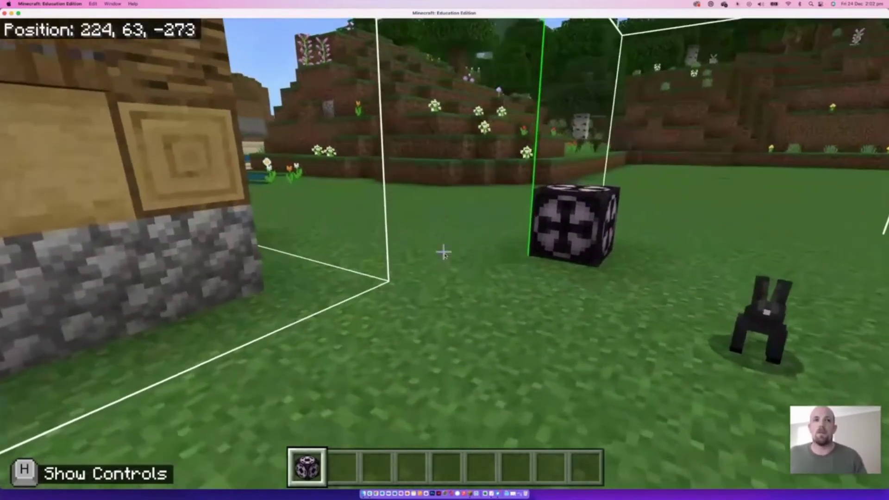
{"action": "key", "text": "w"}
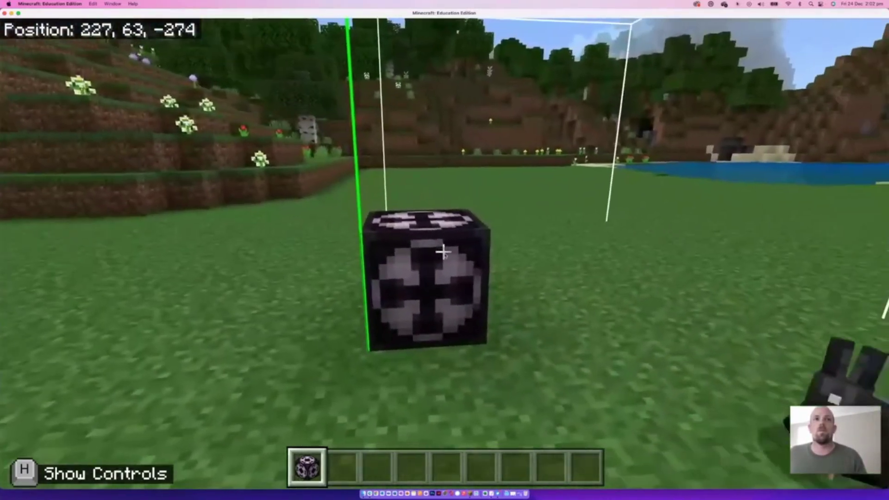
{"action": "right_click", "coordinate": [443, 251]}
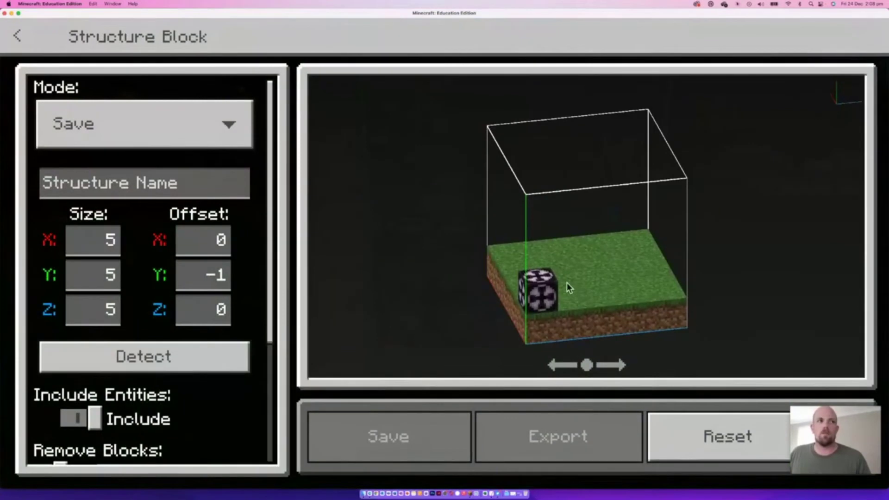
{"action": "left_click_drag", "start_coordinate": [567, 283], "coordinate": [626, 302]}
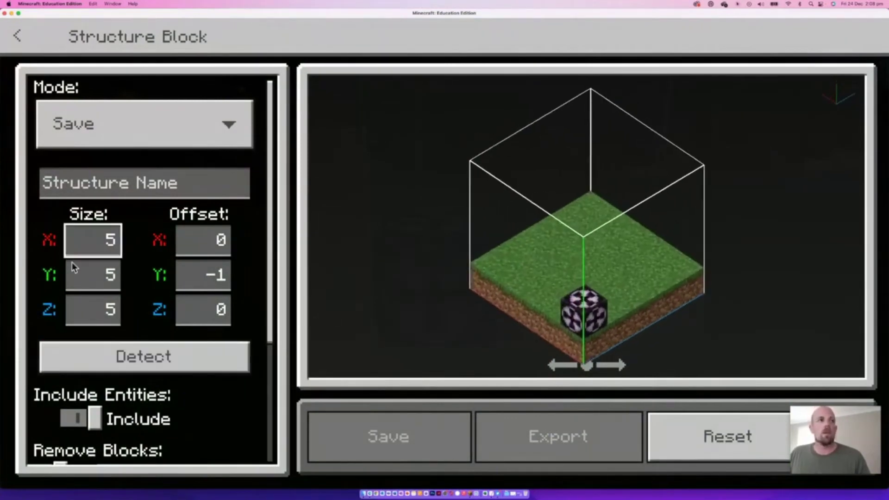
{"action": "left_click", "coordinate": [217, 137]}
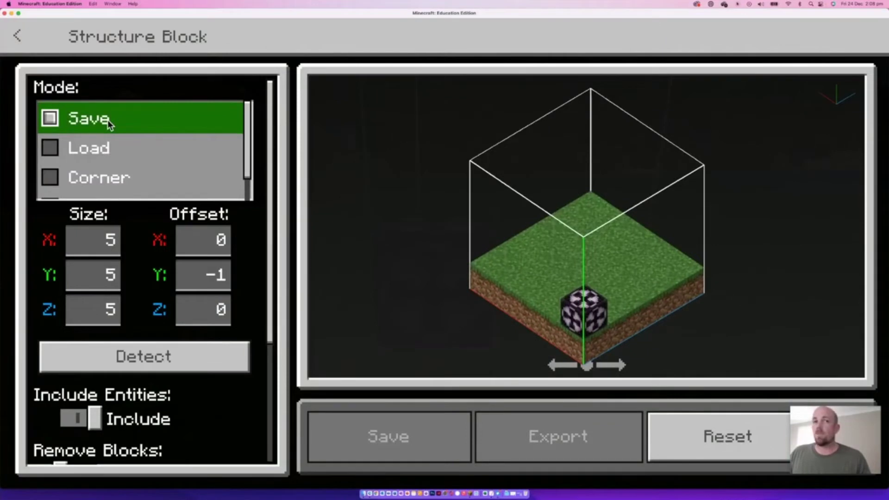
{"action": "left_click", "coordinate": [105, 148]}
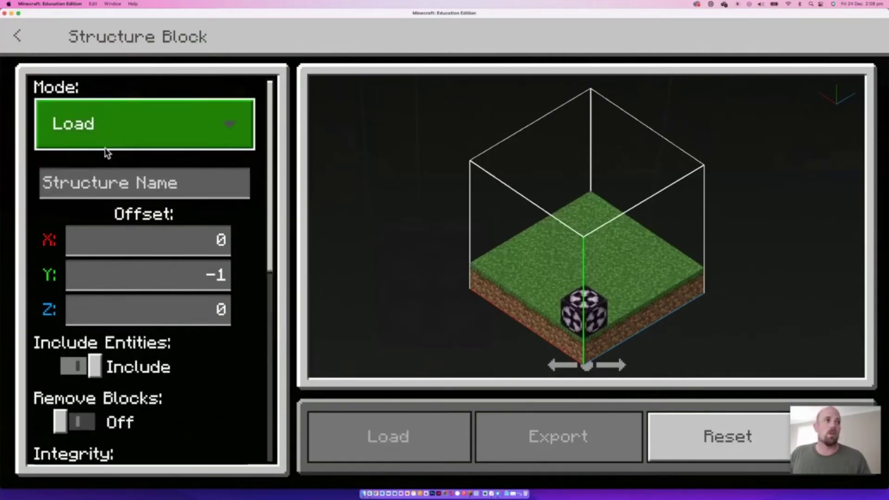
Enter House as the name of the structure to load.
{"action": "left_click", "coordinate": [115, 191]}
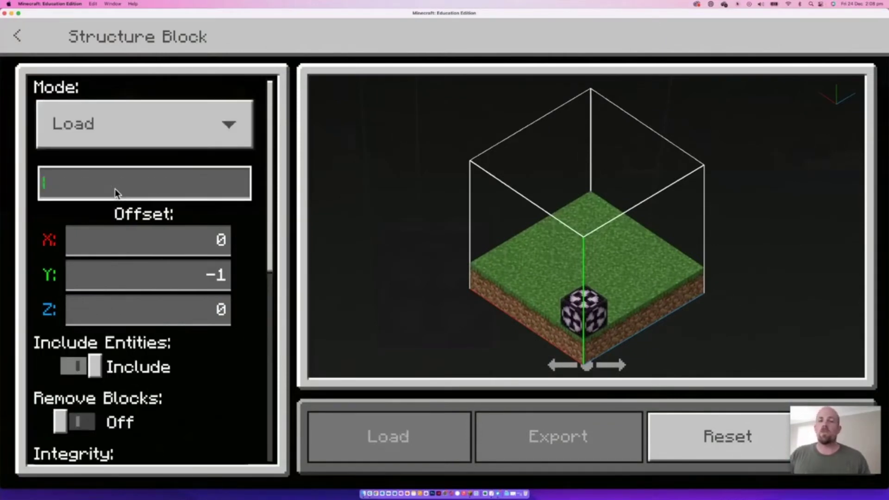
{"action": "type", "text": "House"}
{"action": "key", "text": "Return"}
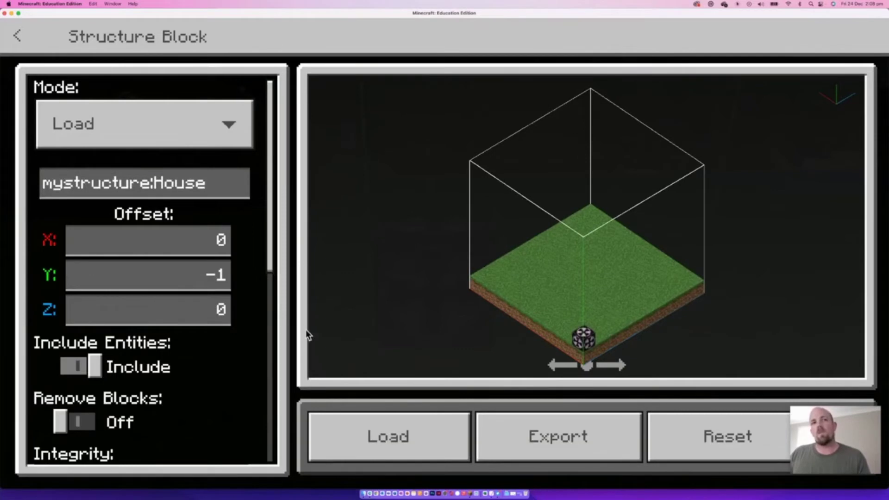
Set the load block's Y offset to 0 so the structure is positioned at ground level.
{"action": "left_click_drag", "start_coordinate": [599, 300], "coordinate": [557, 282]}
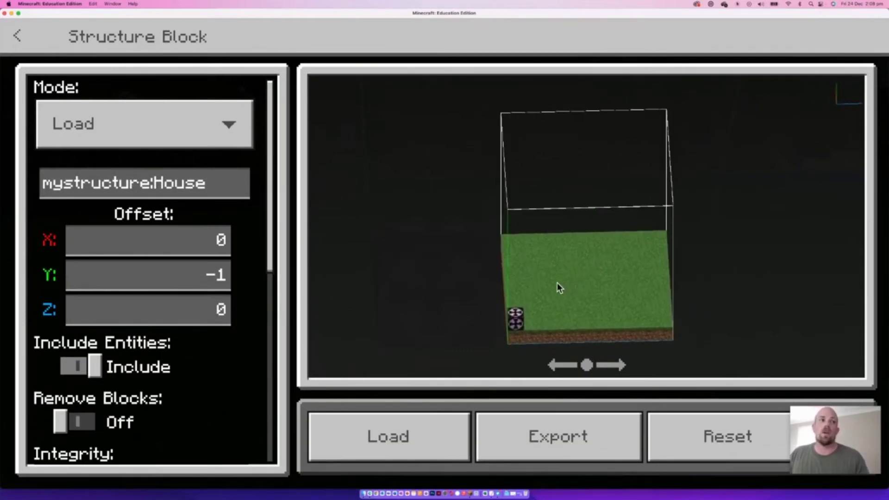
{"action": "left_click_drag", "start_coordinate": [594, 296], "coordinate": [609, 280]}
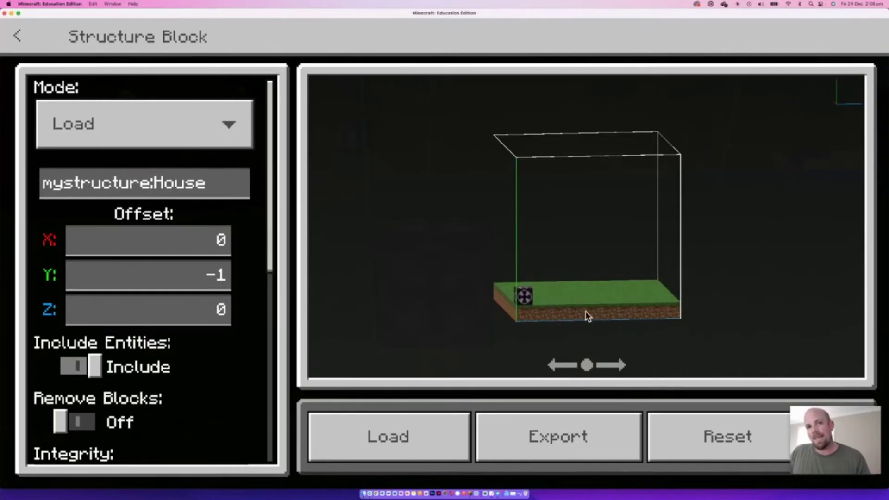
{"action": "left_click", "coordinate": [228, 282]}
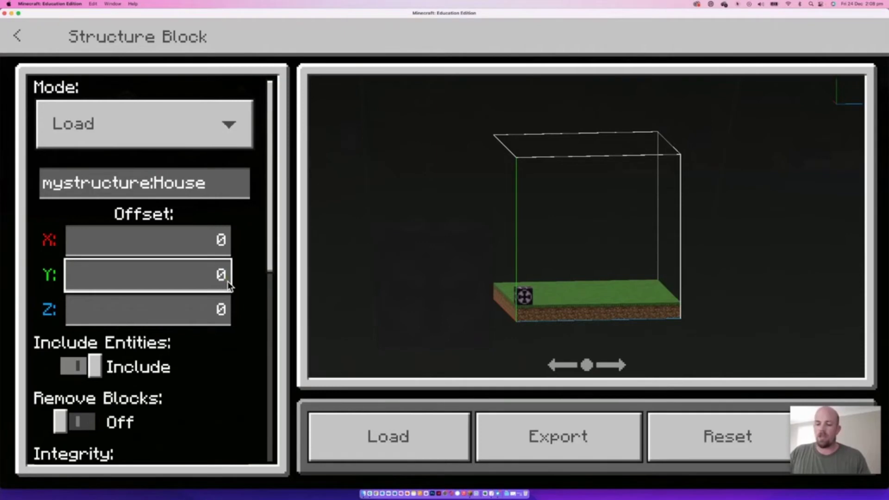
{"action": "left_click", "coordinate": [251, 366]}
{"action": "left_click_drag", "start_coordinate": [624, 304], "coordinate": [585, 313]}
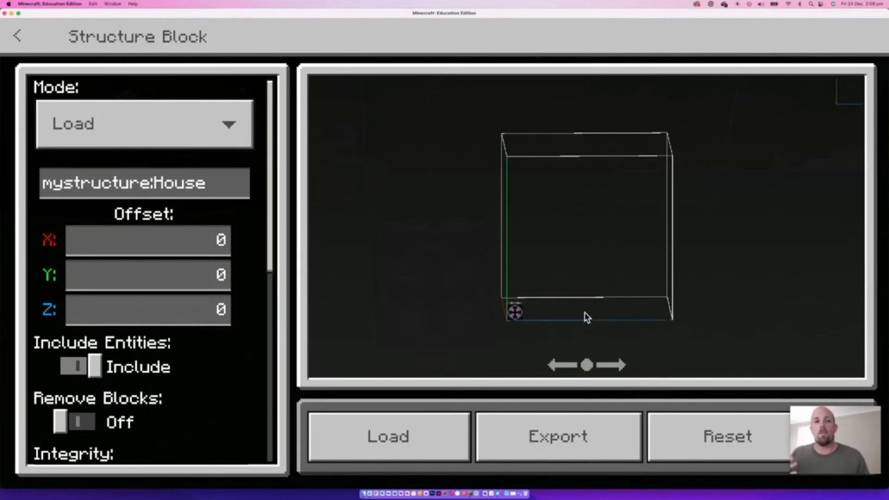
Set the load block's rotation to 90 and load the House structure into the world beside the original house.
{"action": "left_click_drag", "start_coordinate": [272, 259], "coordinate": [234, 377]}
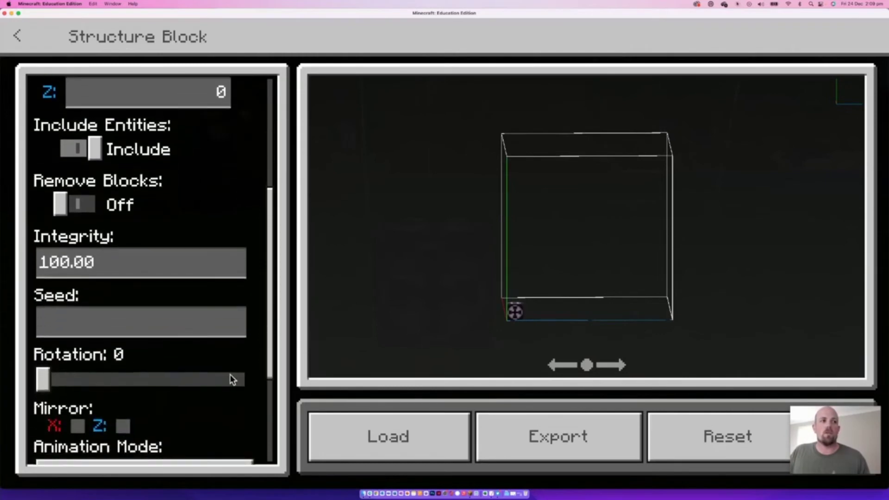
{"action": "left_click", "coordinate": [113, 381]}
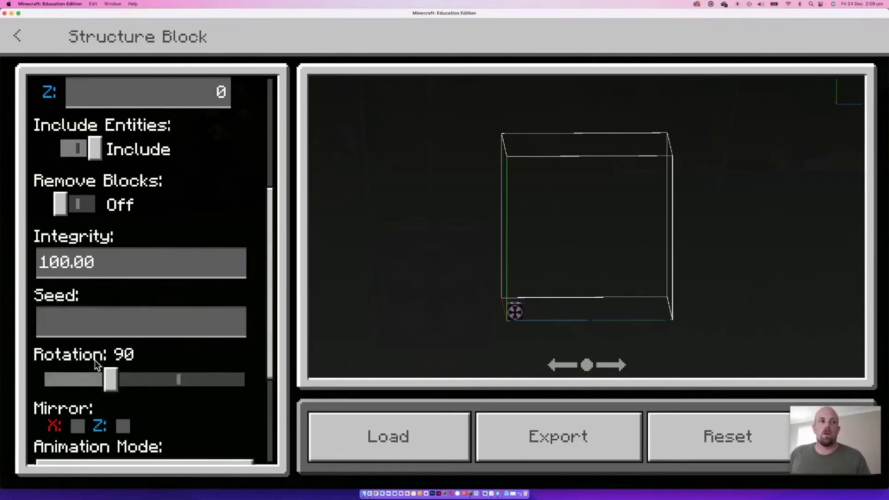
{"action": "left_click", "coordinate": [384, 438]}
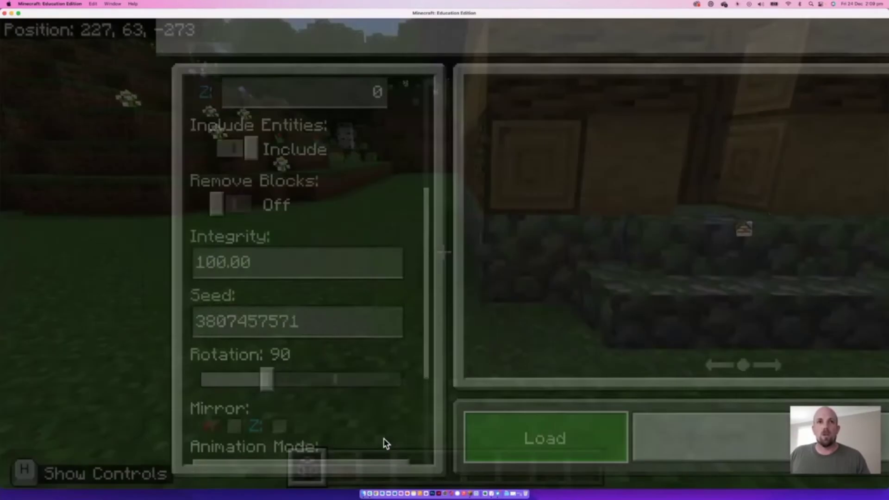
{"action": "key", "text": "s"}
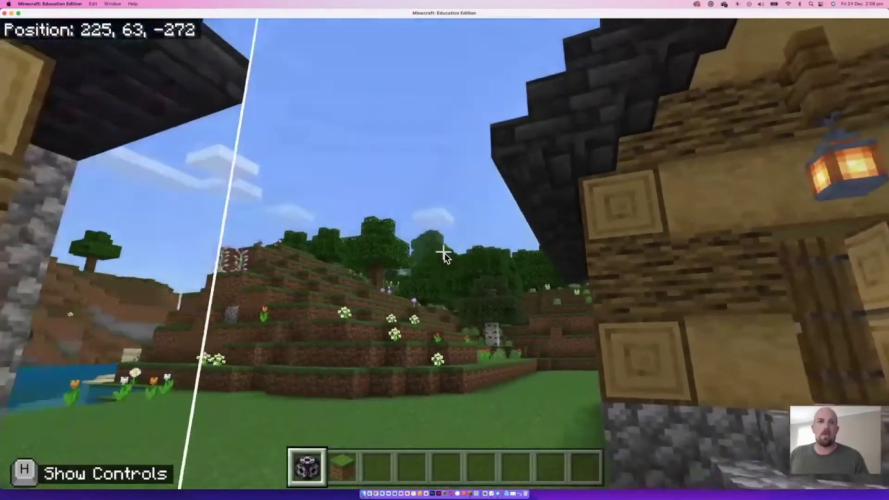
{"action": "key", "text": "s"}
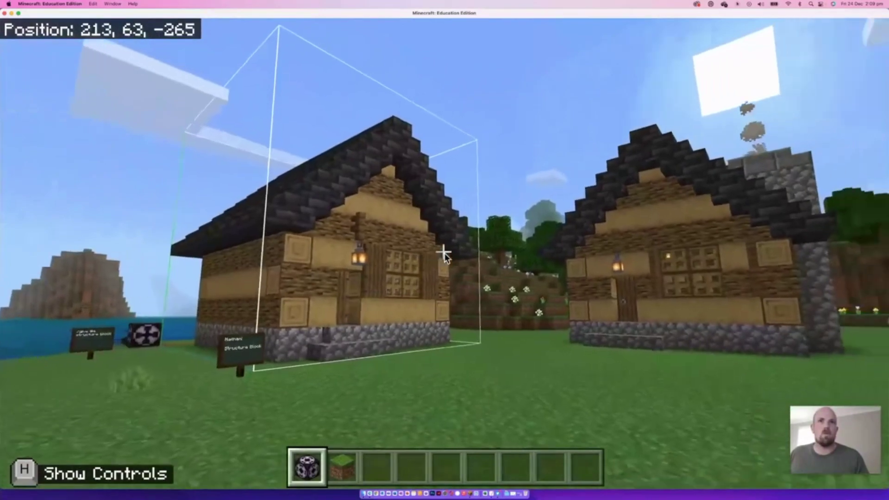
{"action": "mouse_move", "coordinate": [444, 254]}
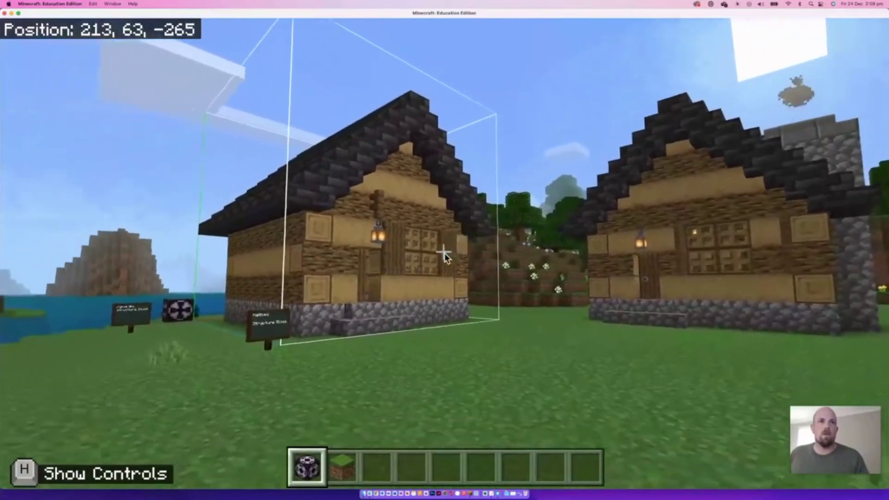